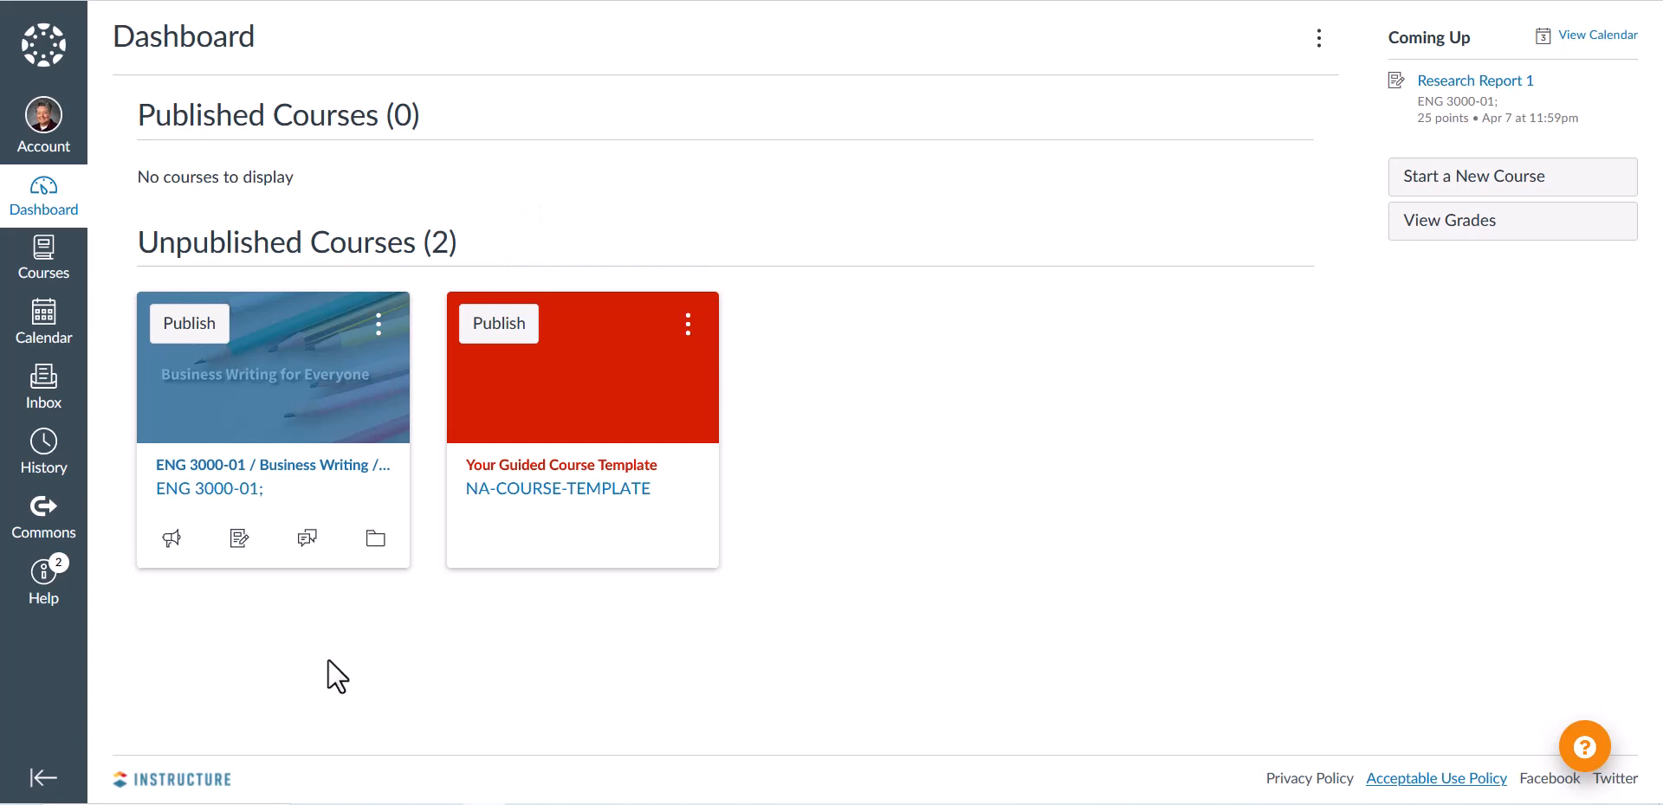
In the ENG 3000-01 course, create a new page titled with the instructor's surname followed by "Homepage"
left_click(271, 401)
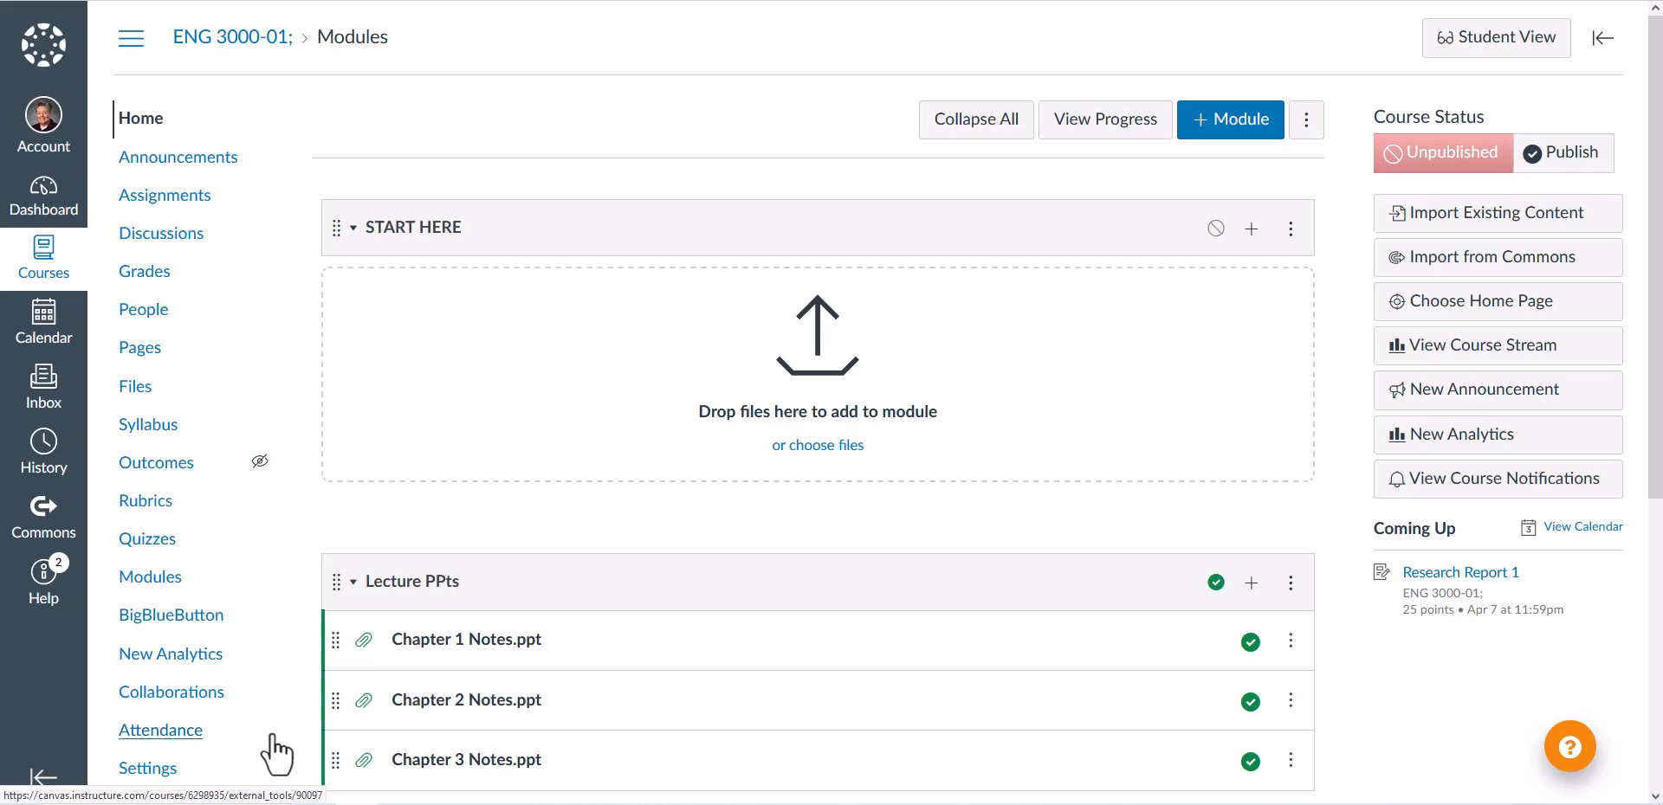
left_click(154, 350)
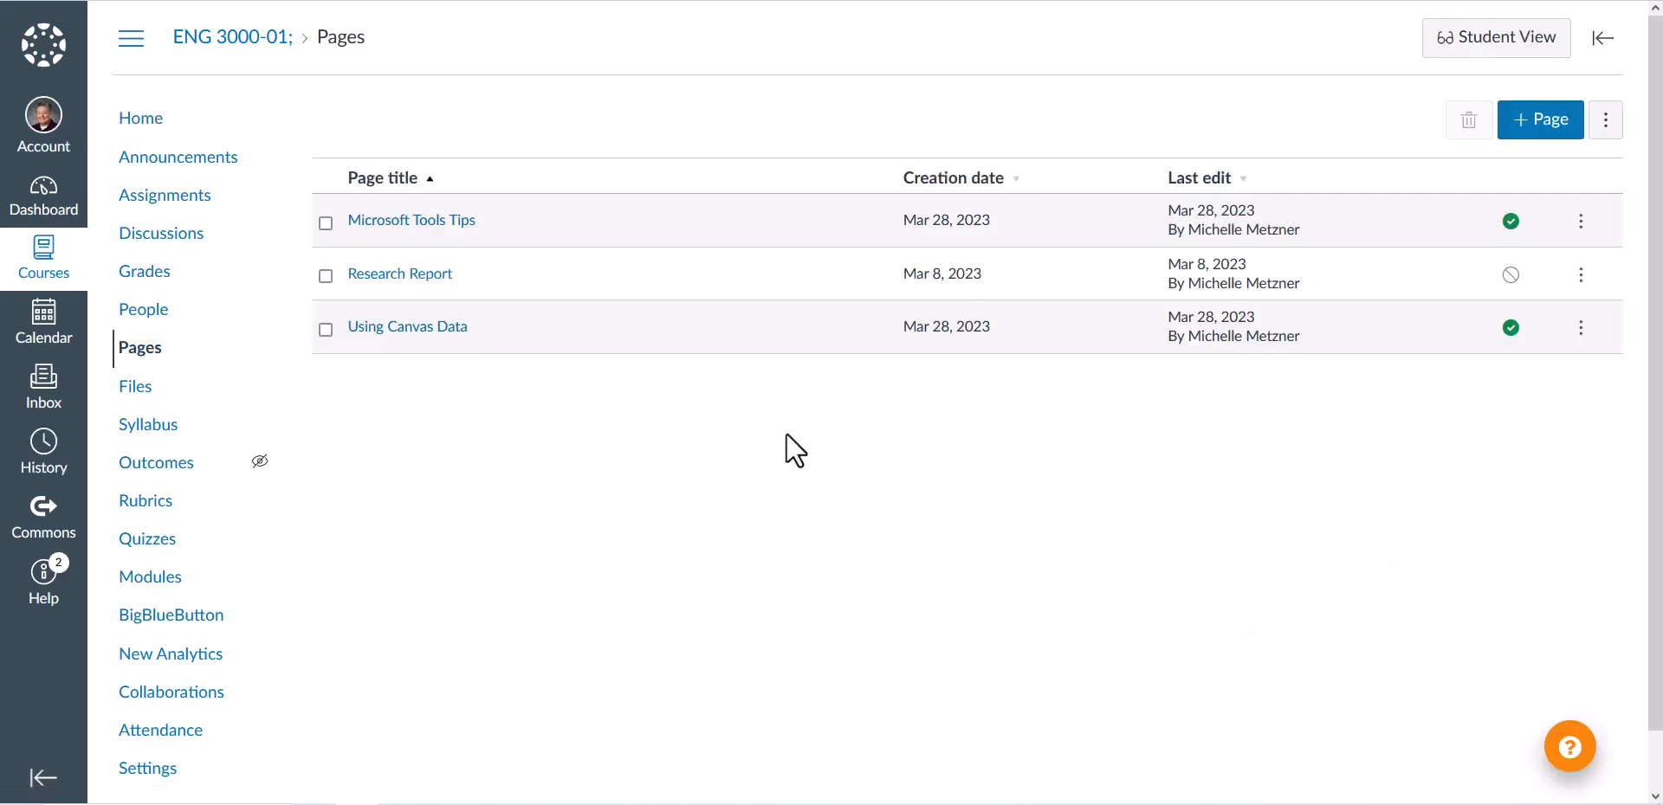
left_click(1539, 122)
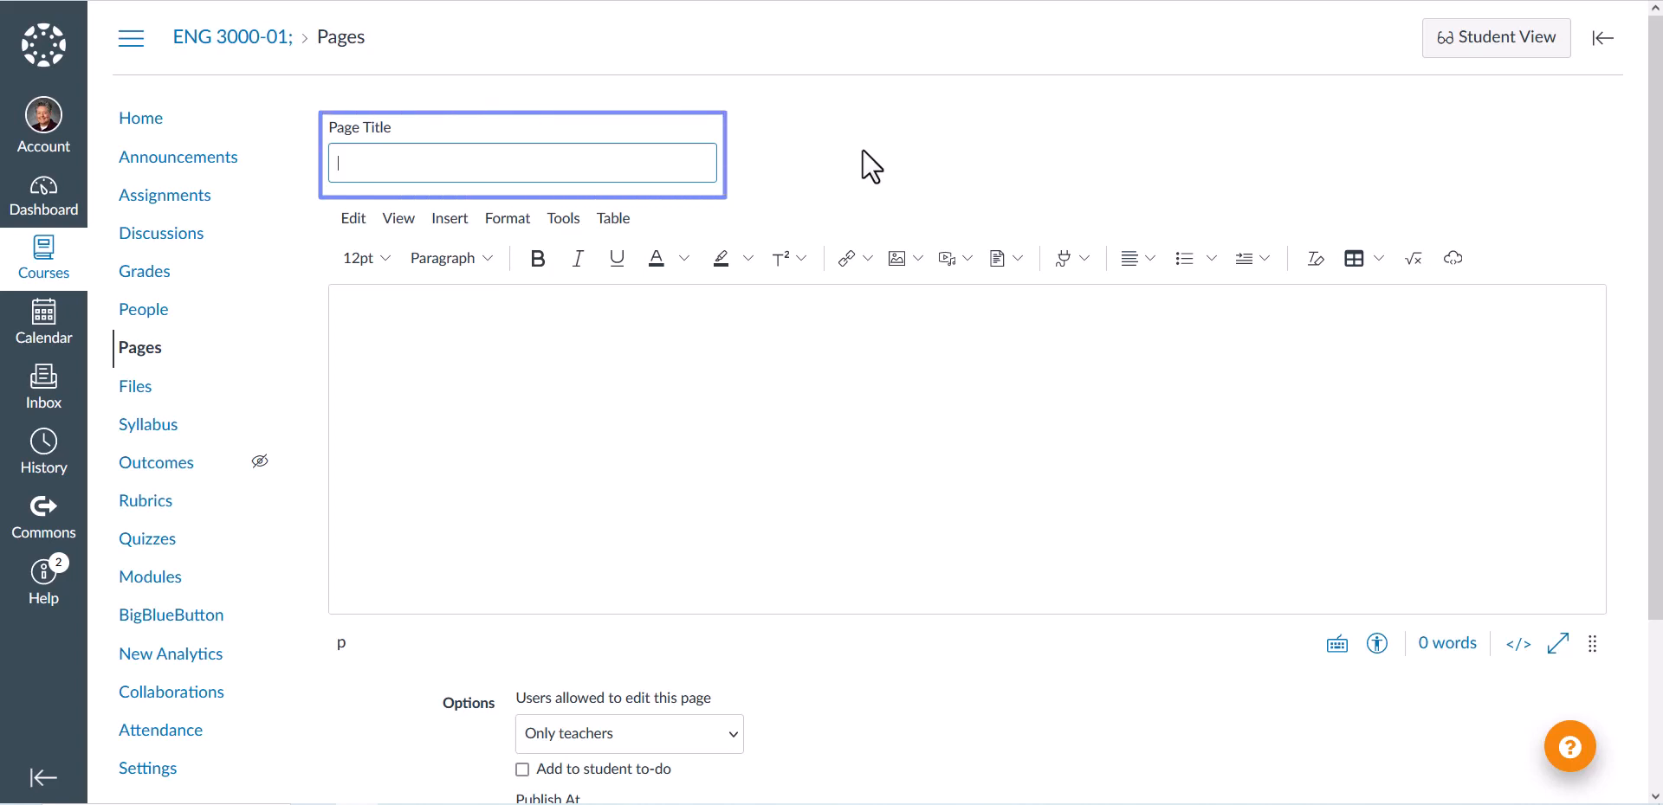
type("Metzner Homepage")
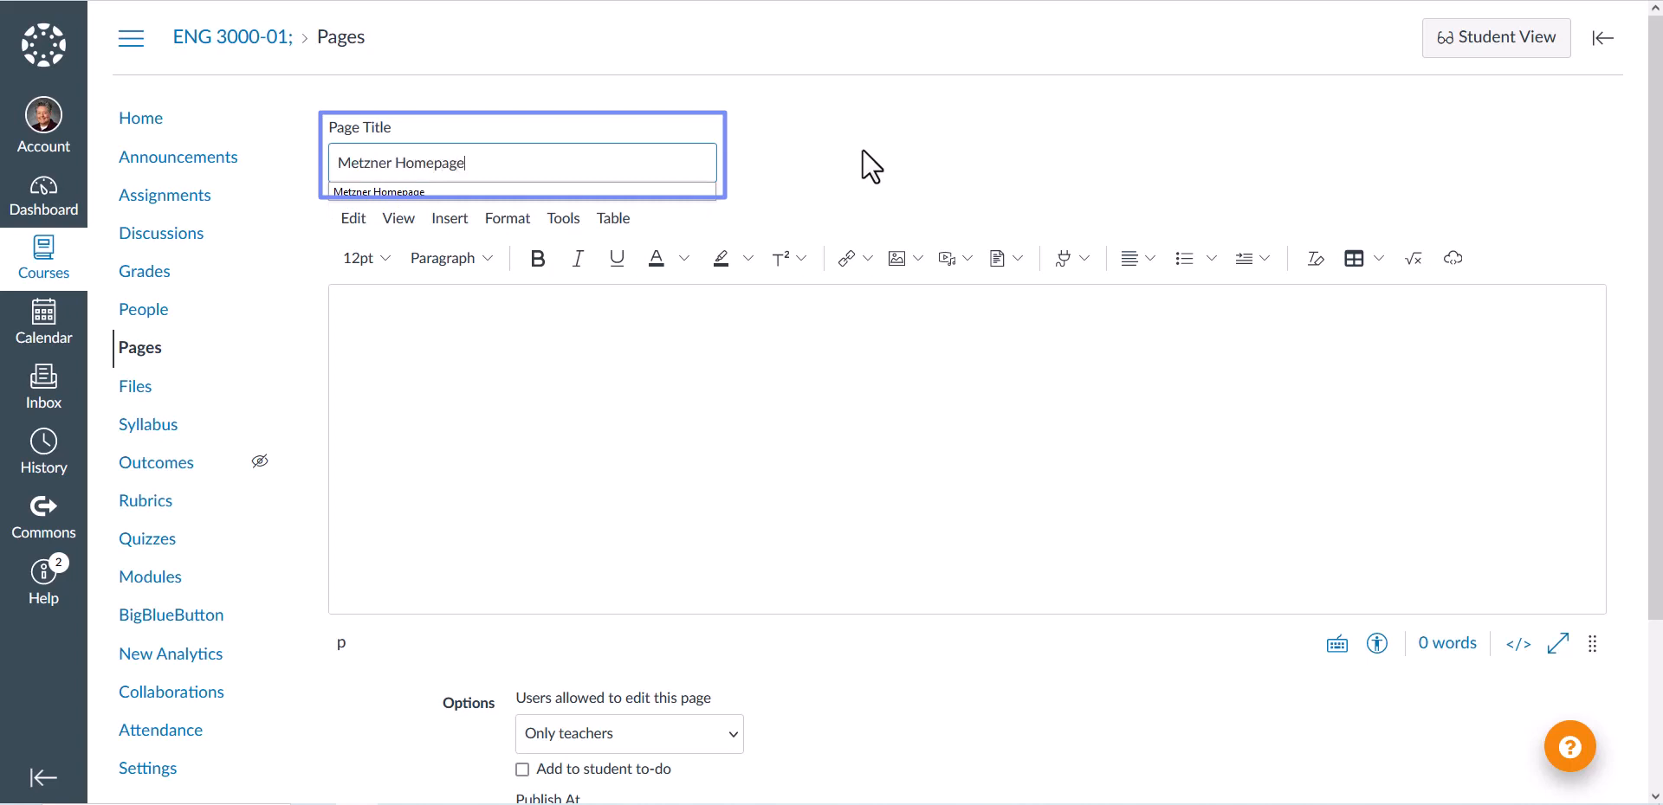
left_click(863, 151)
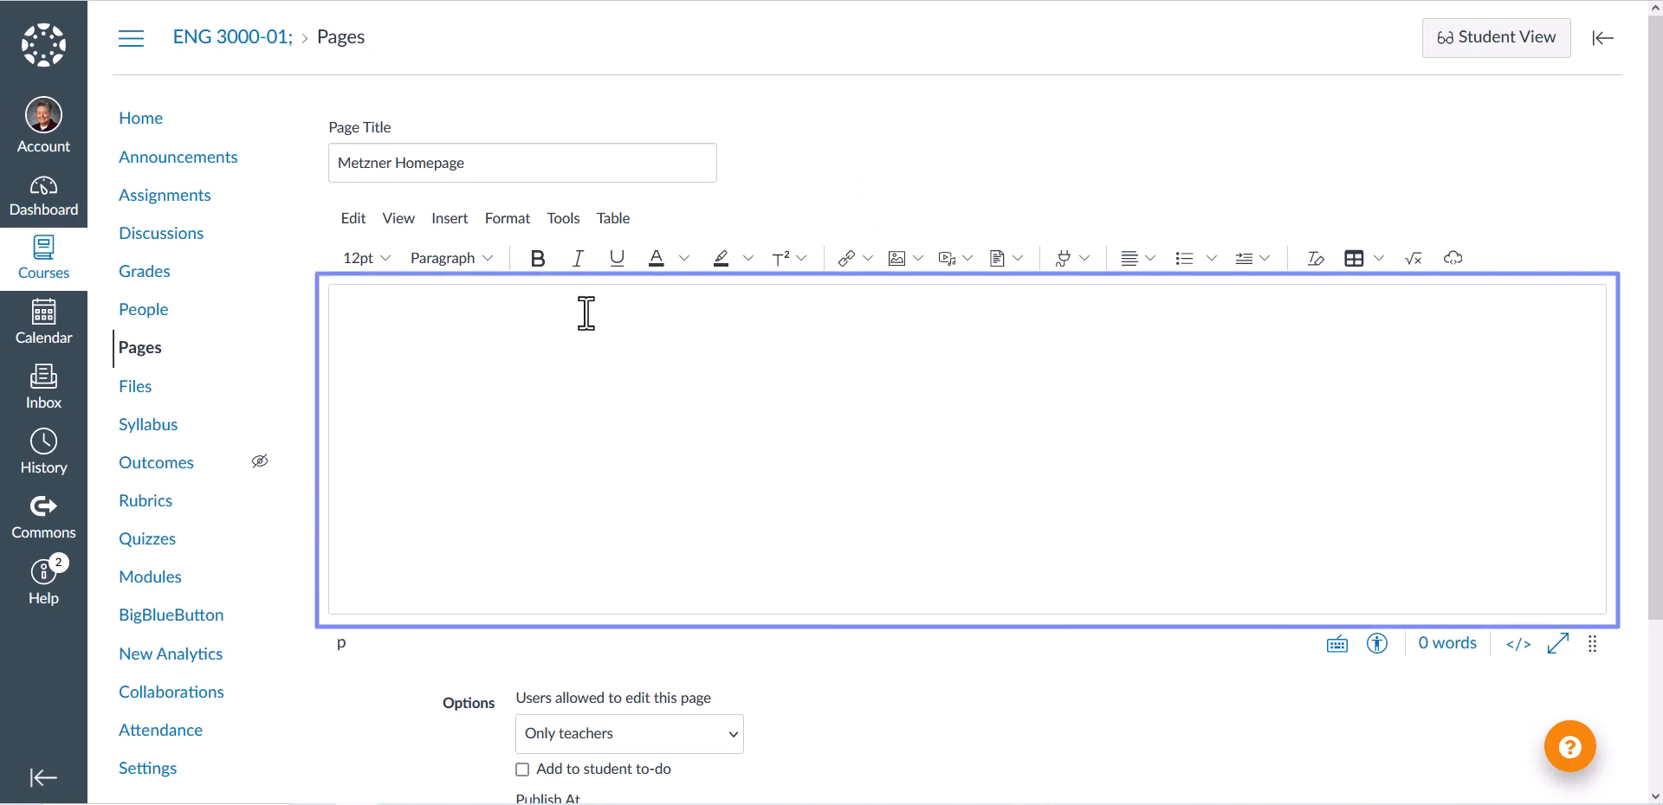
Upload the Canvas Banner image from the computer and insert it into the page body
left_click(364, 309)
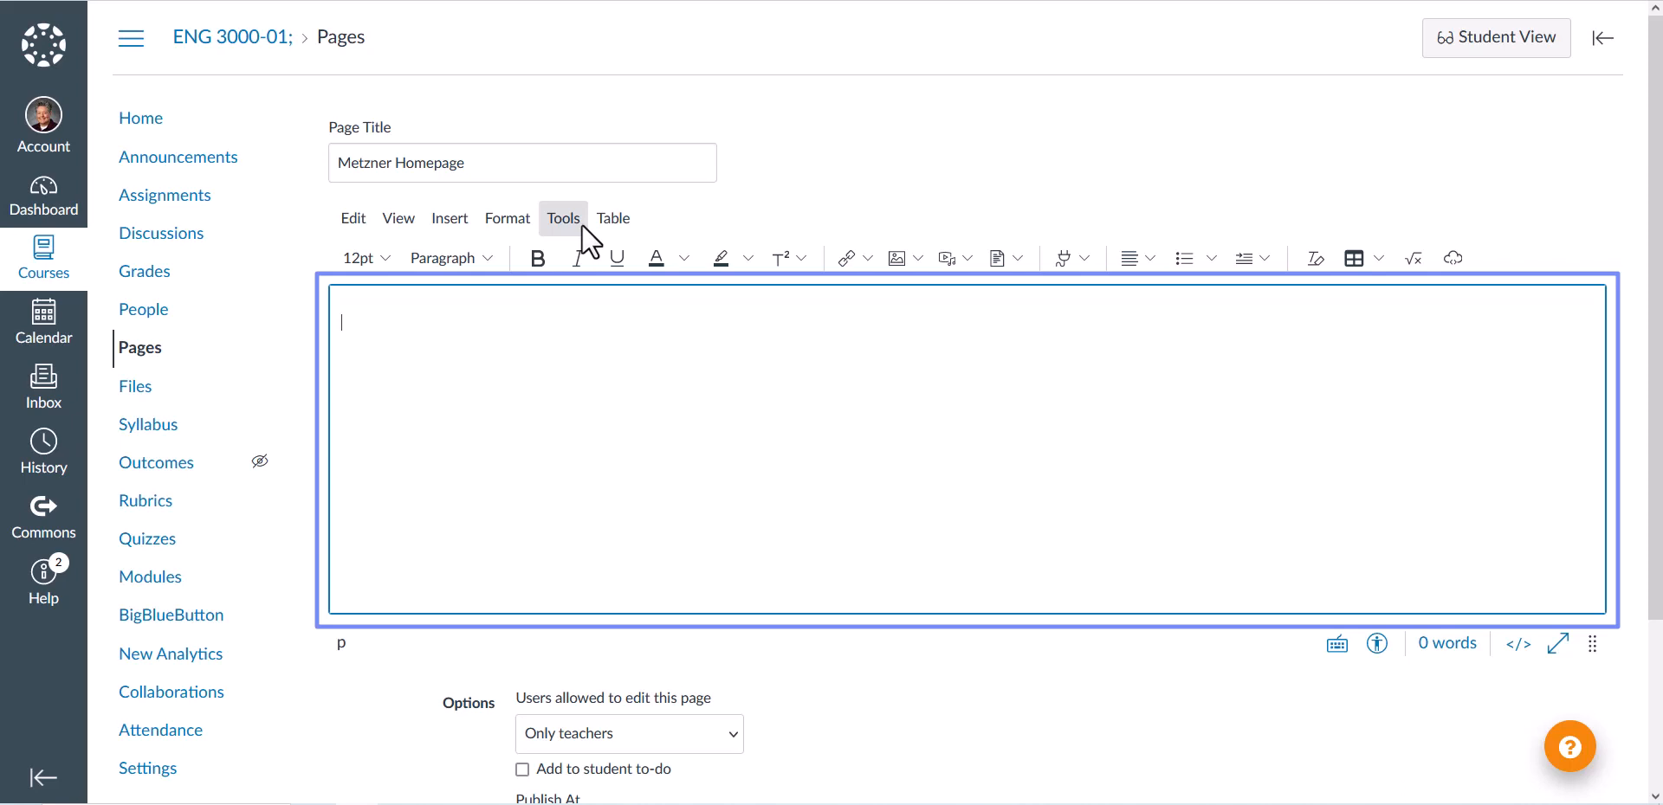
left_click(902, 262)
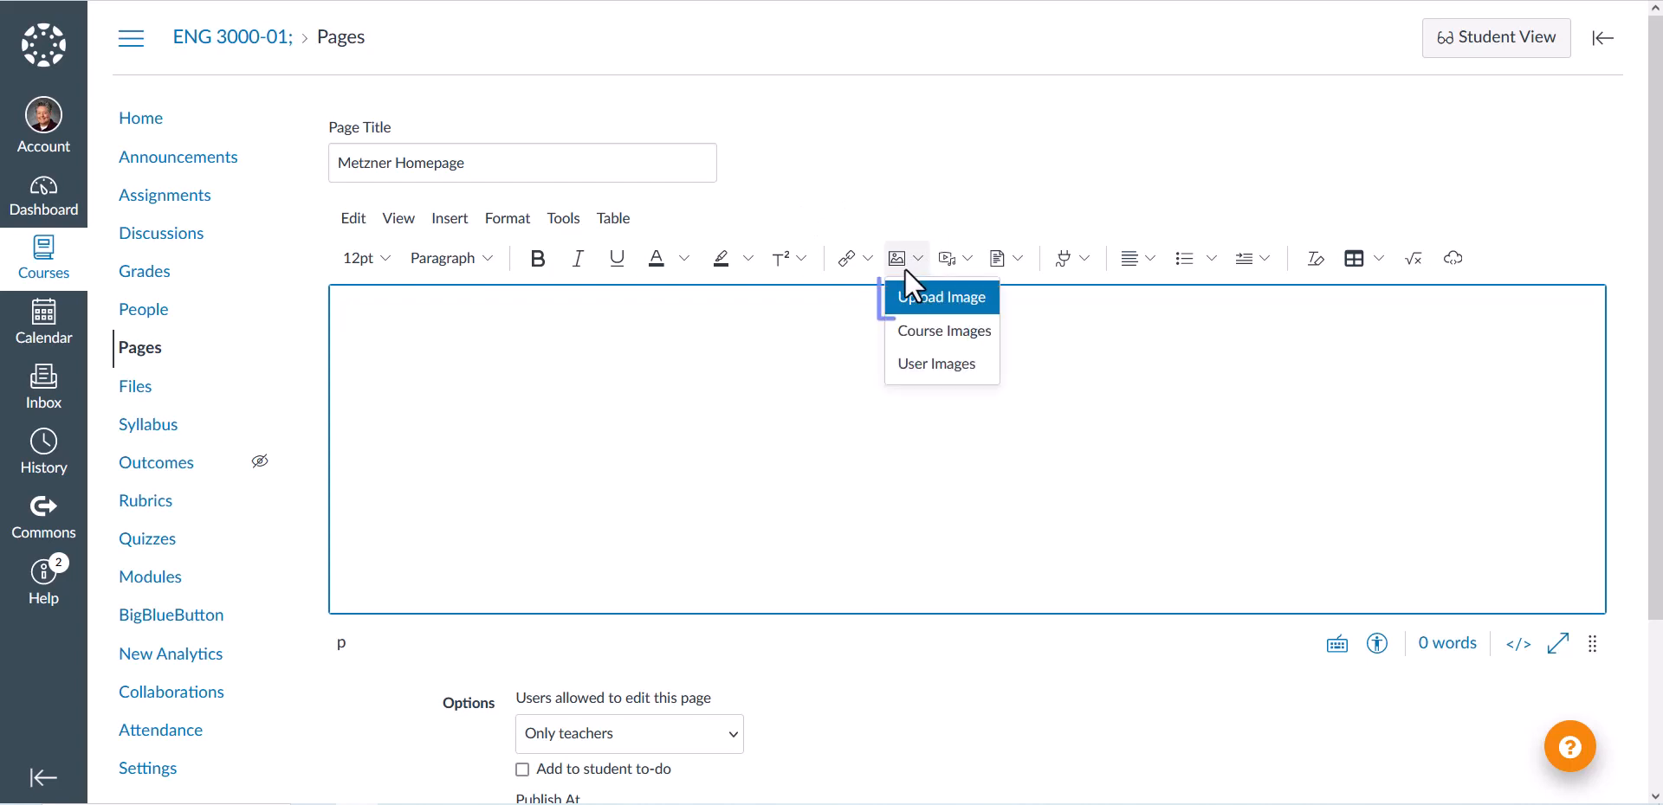
left_click(961, 303)
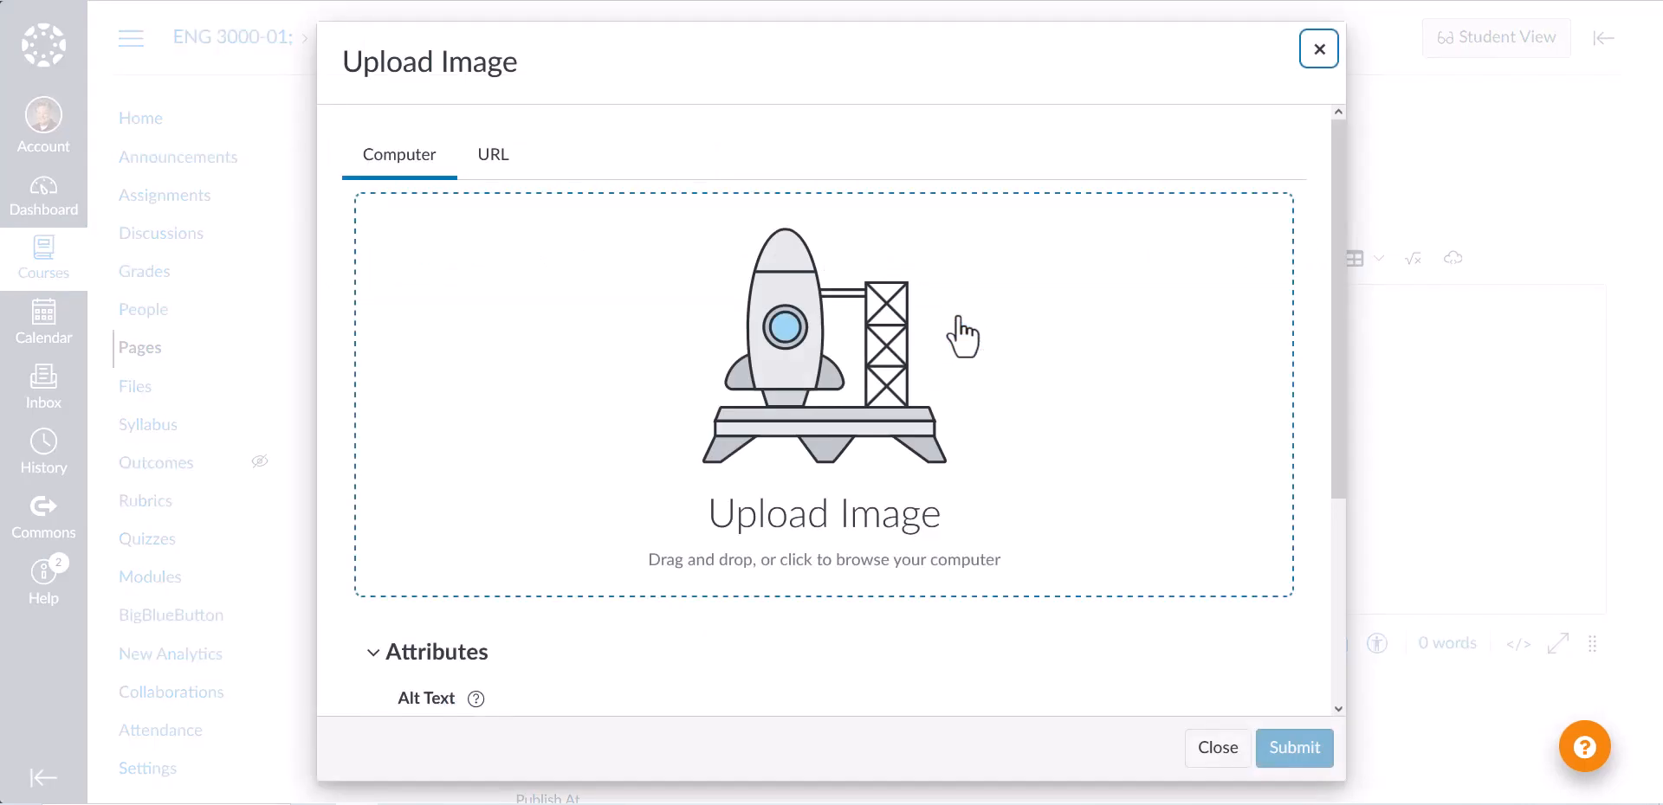
left_click(988, 495)
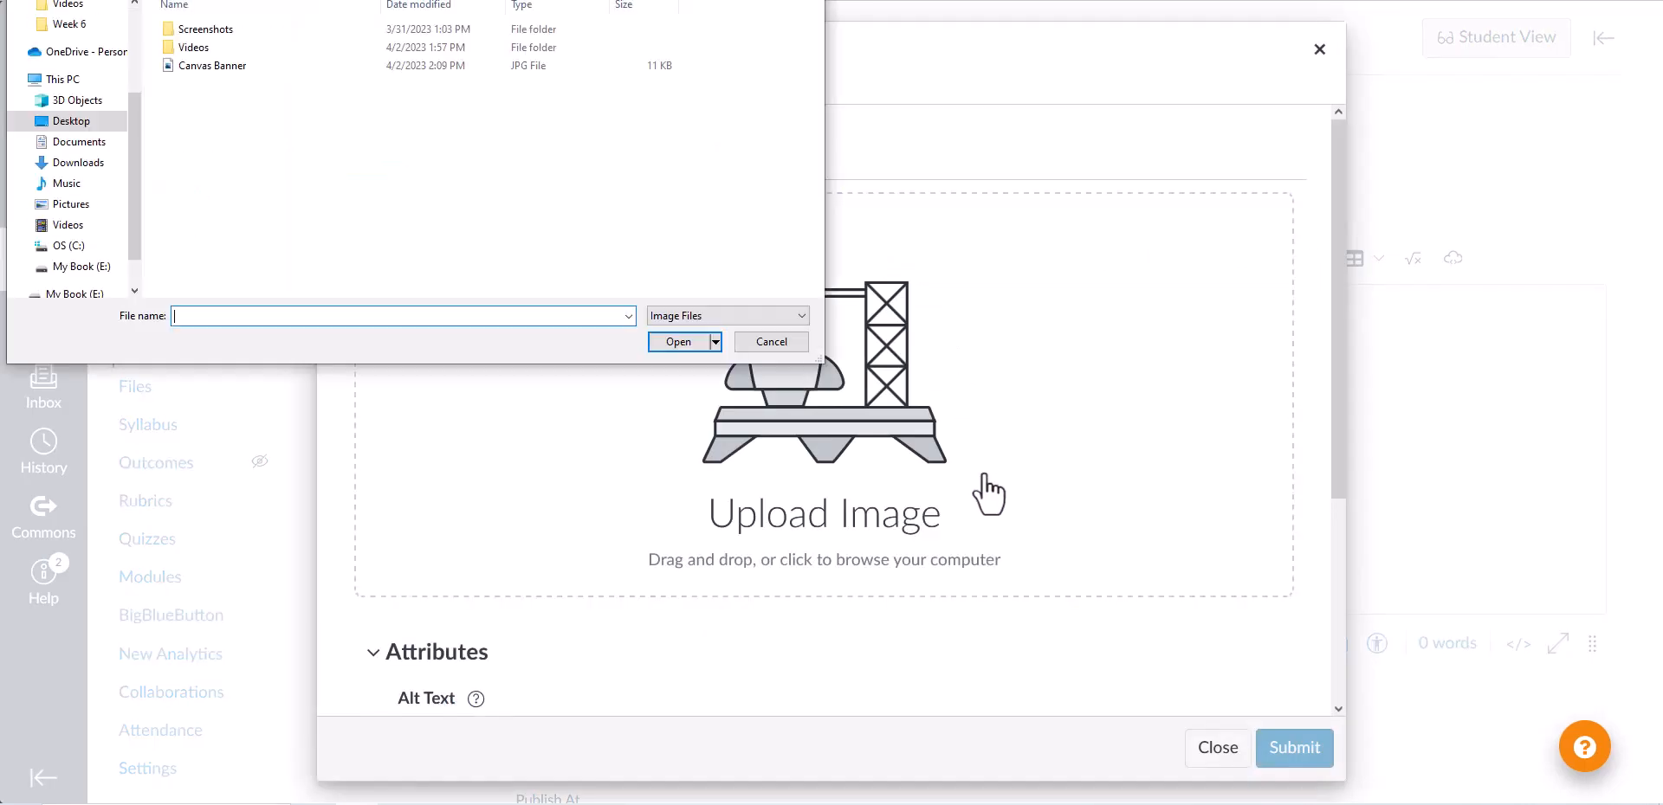
double_click(212, 65)
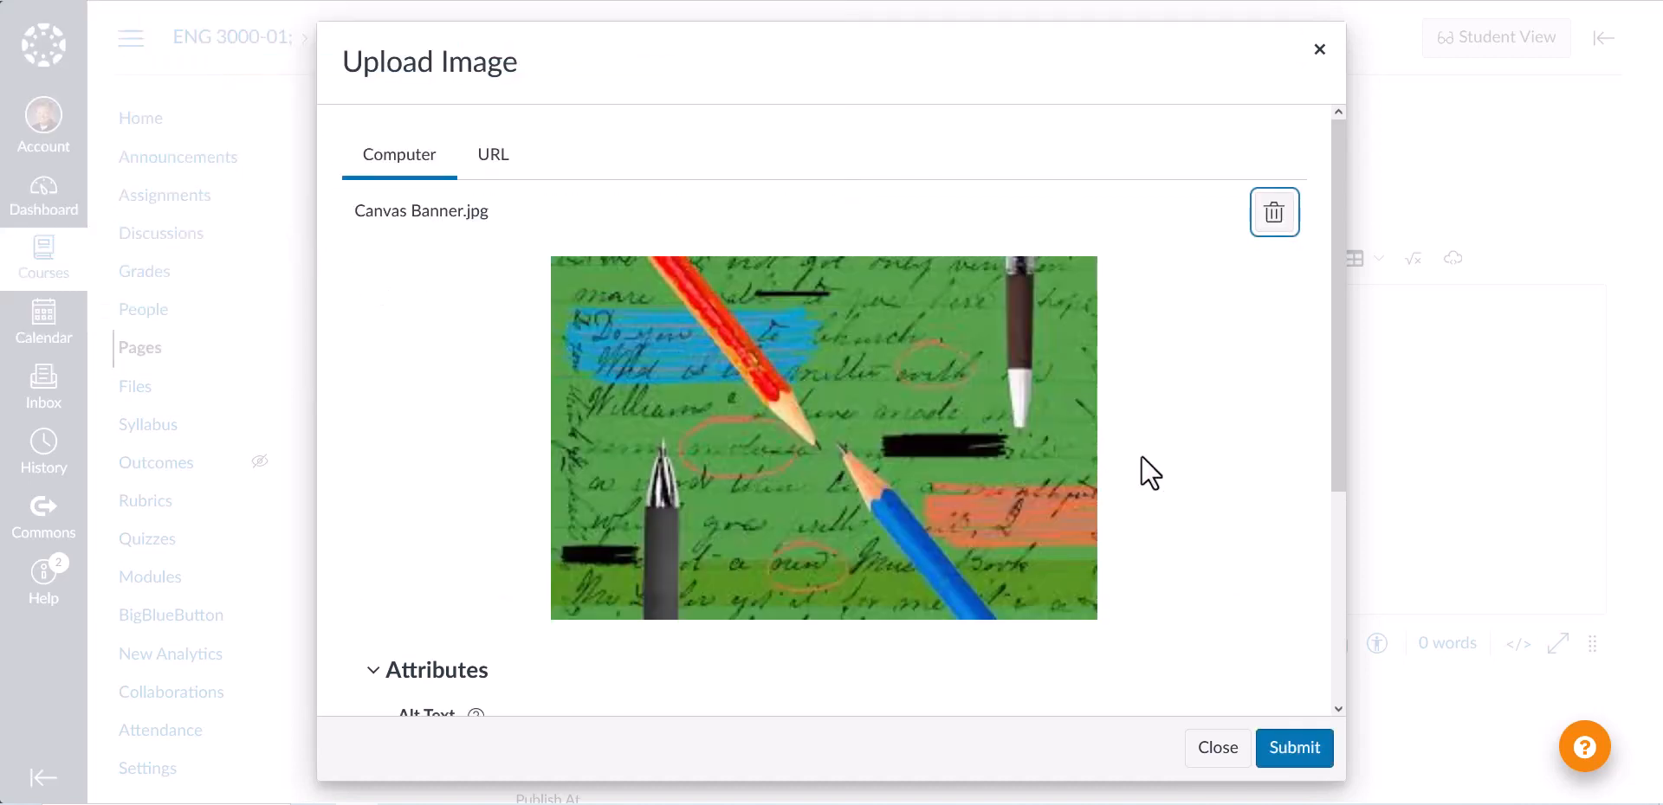
left_click(1293, 750)
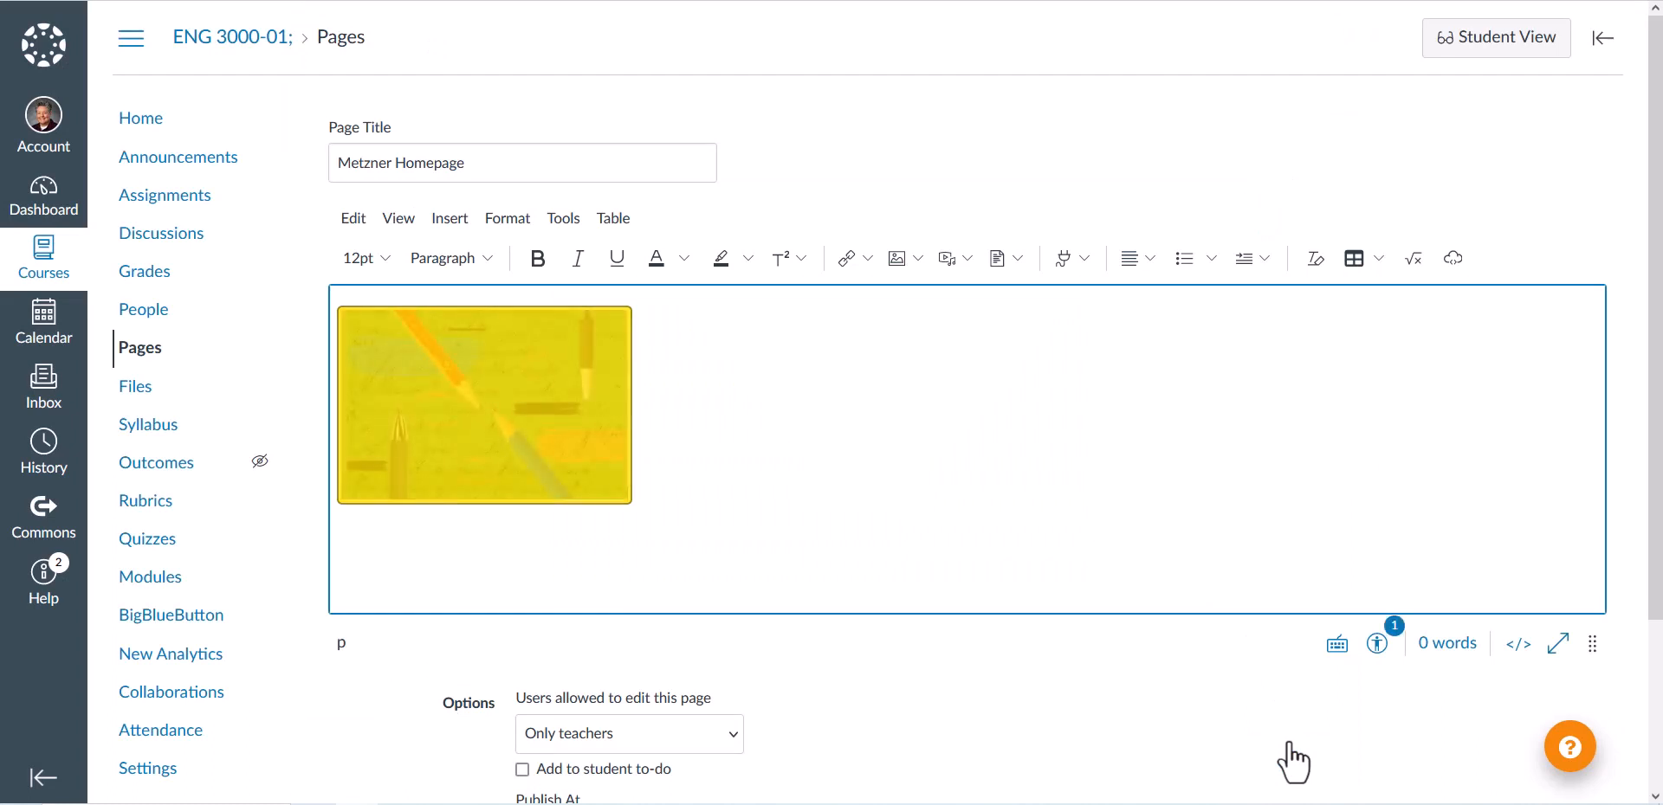
Center-align the banner image on the page
left_click(522, 360)
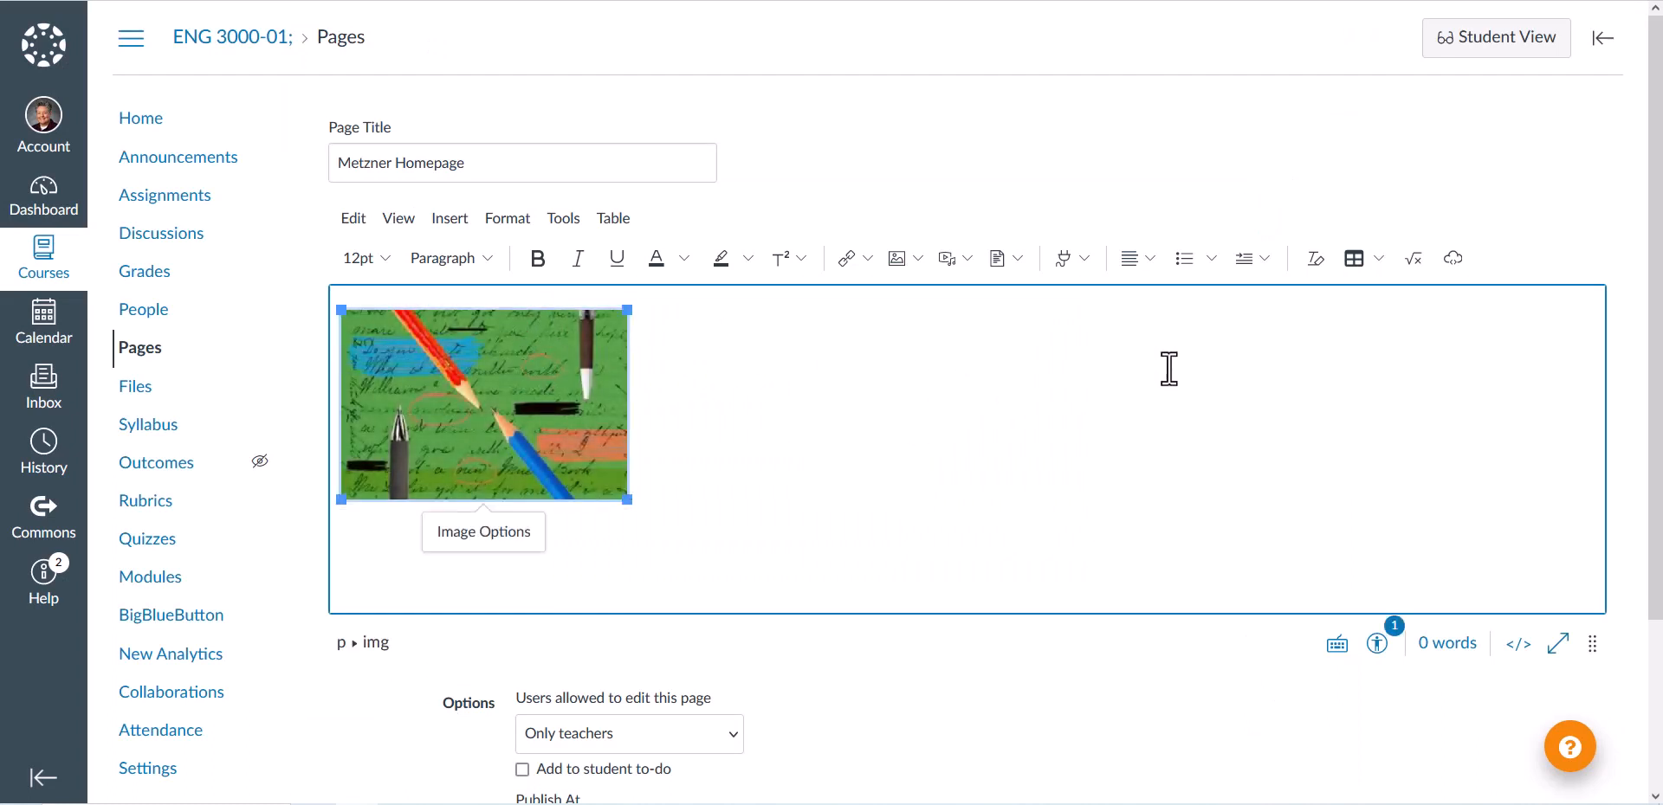
left_click(1150, 257)
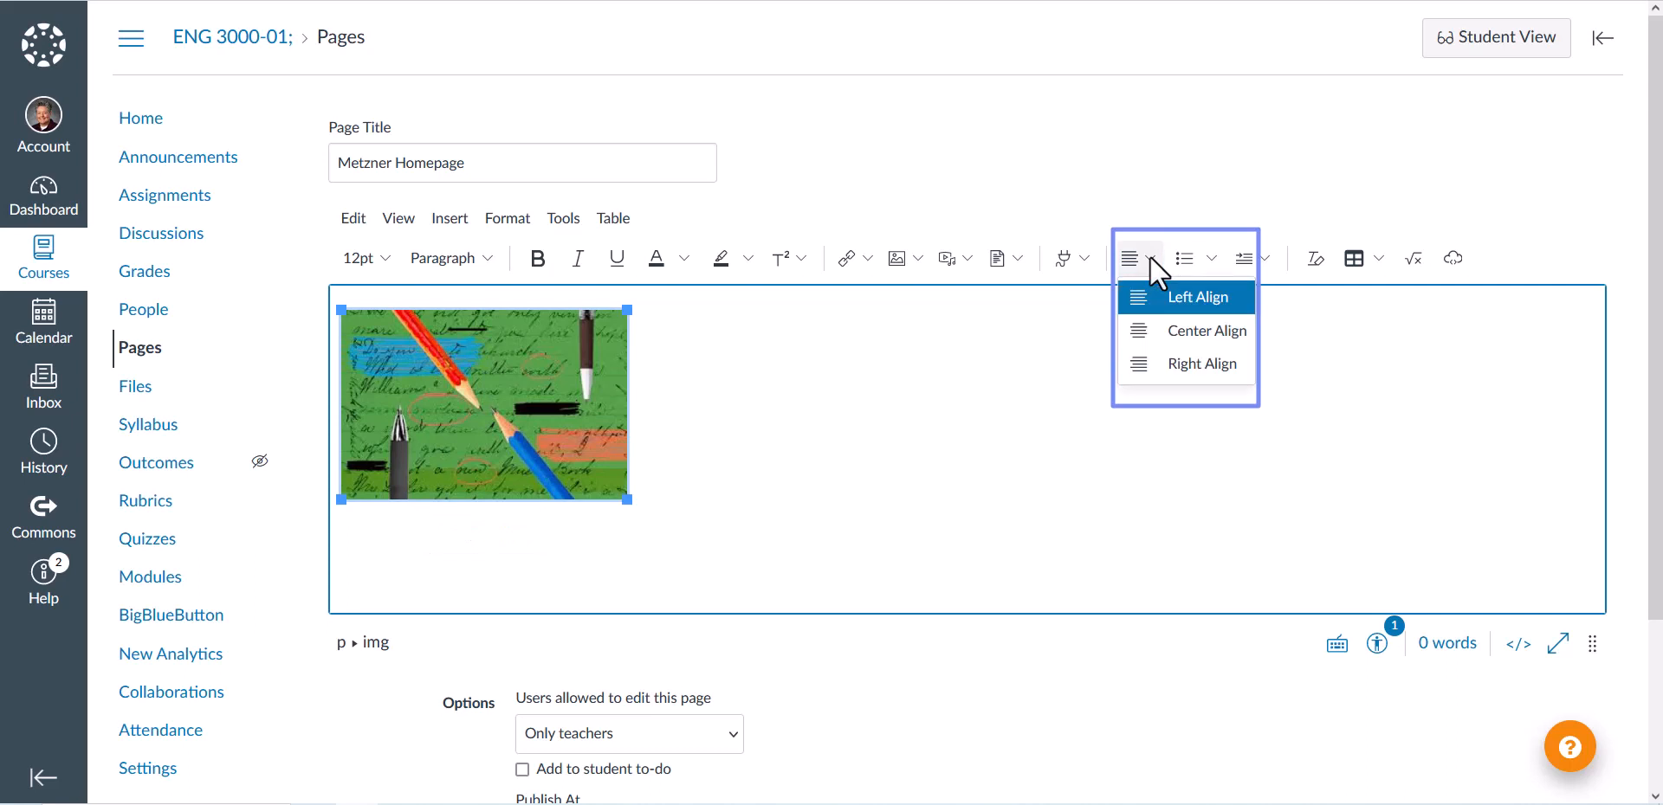
left_click(1210, 333)
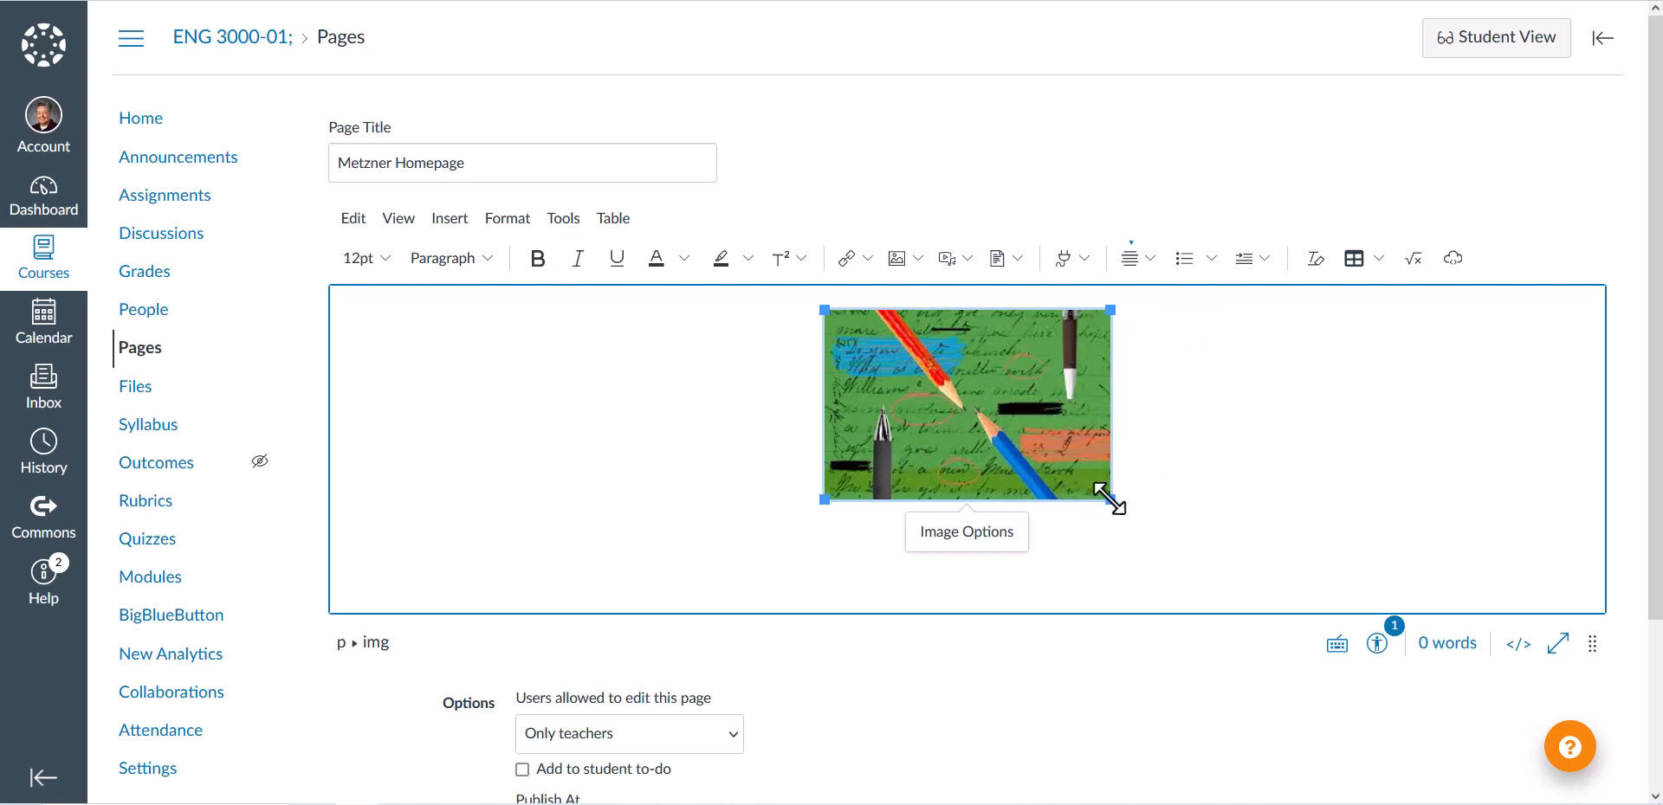
Enlarge the banner image to about half the page body's width and make the editing area taller
left_click_drag(1109, 499, 1276, 626)
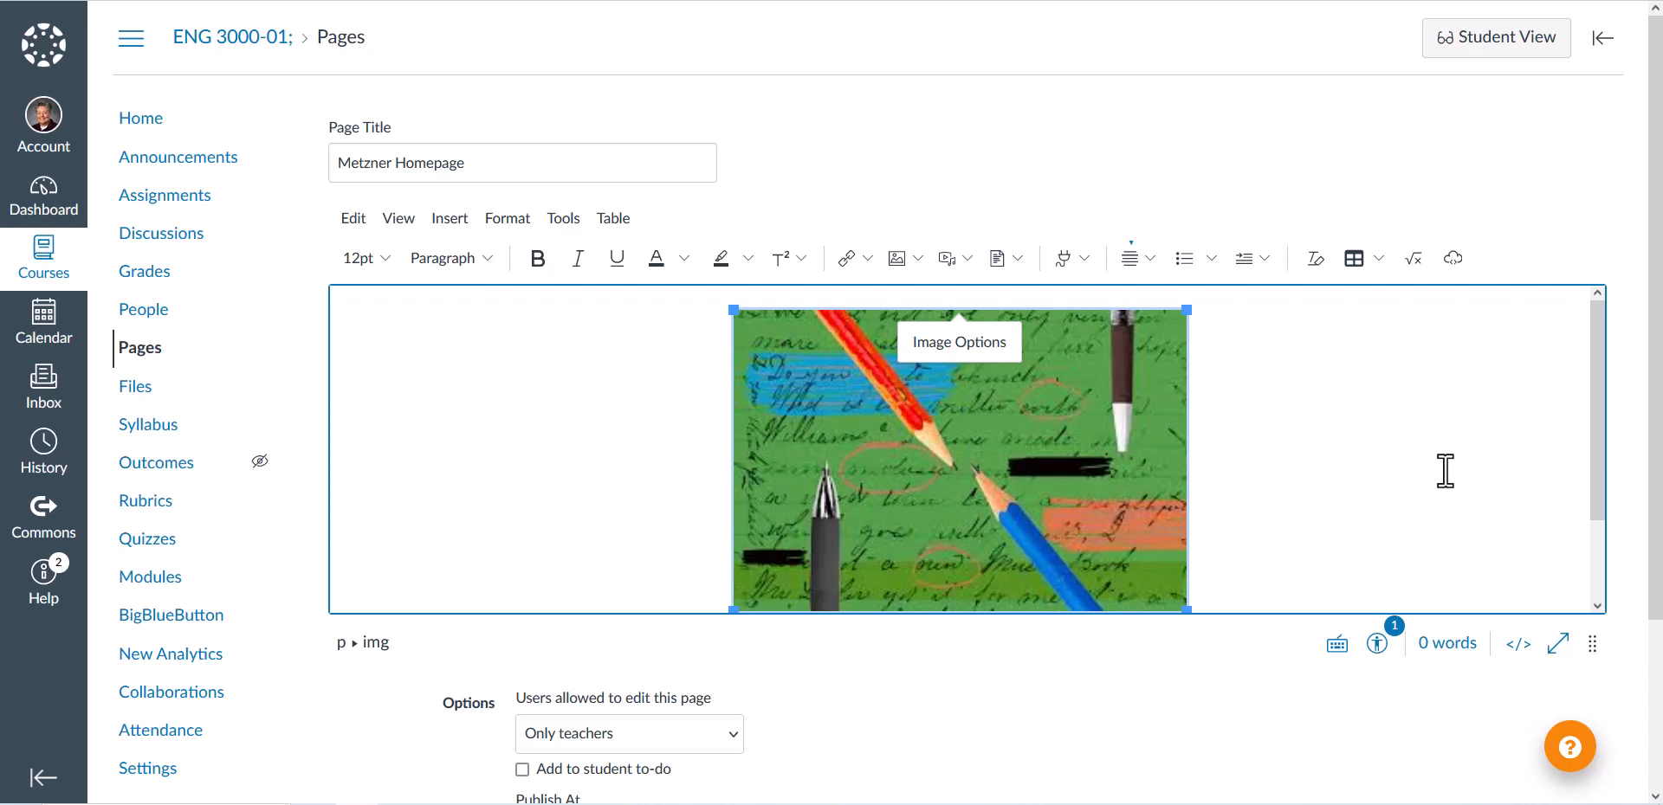
left_click_drag(1598, 392, 1599, 455)
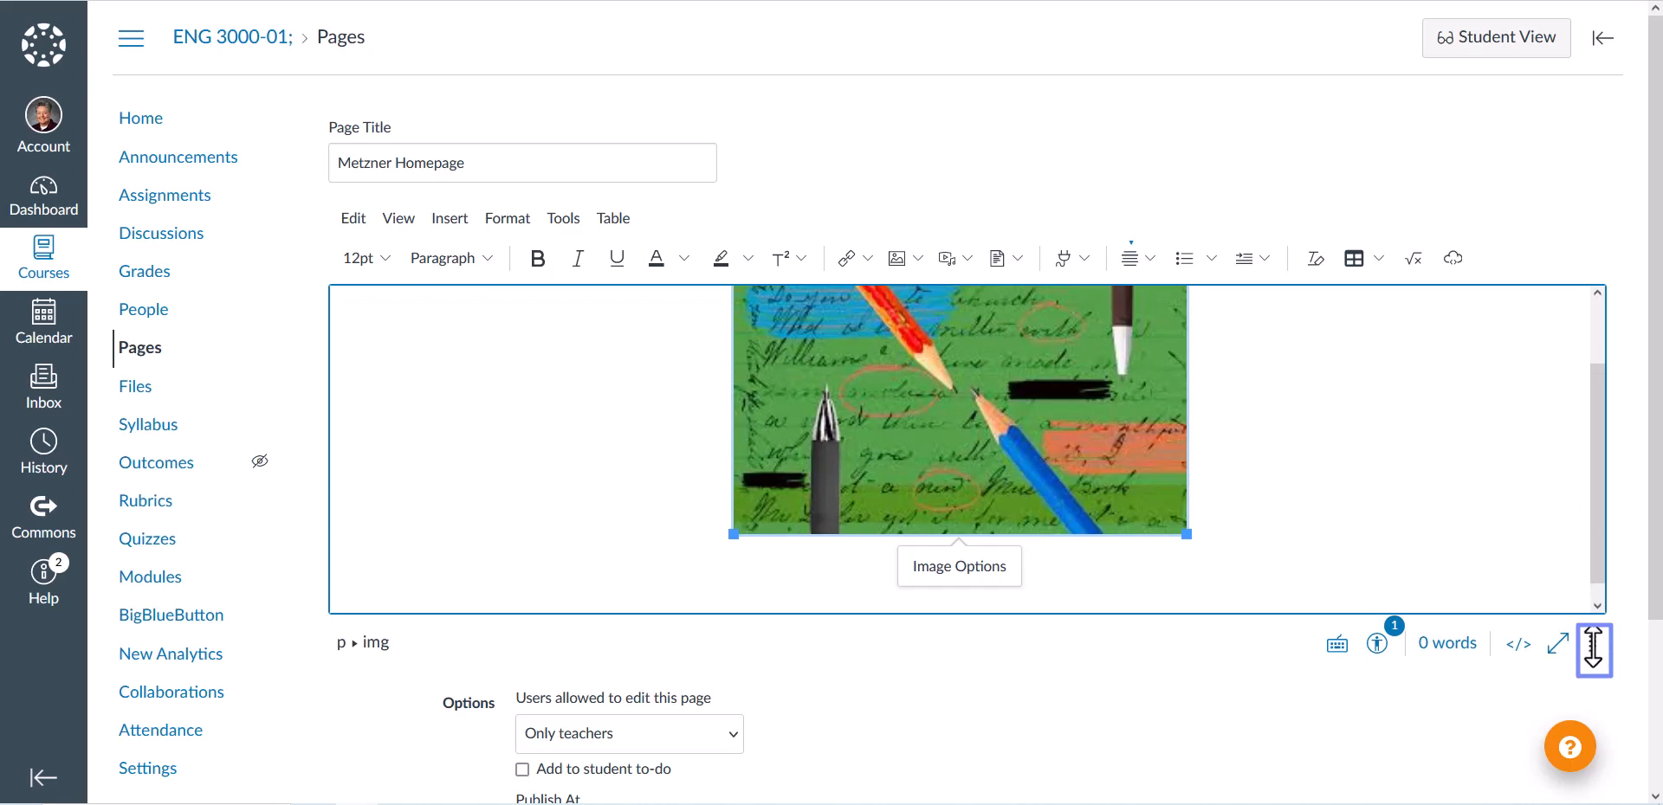
left_click_drag(1593, 656, 1590, 750)
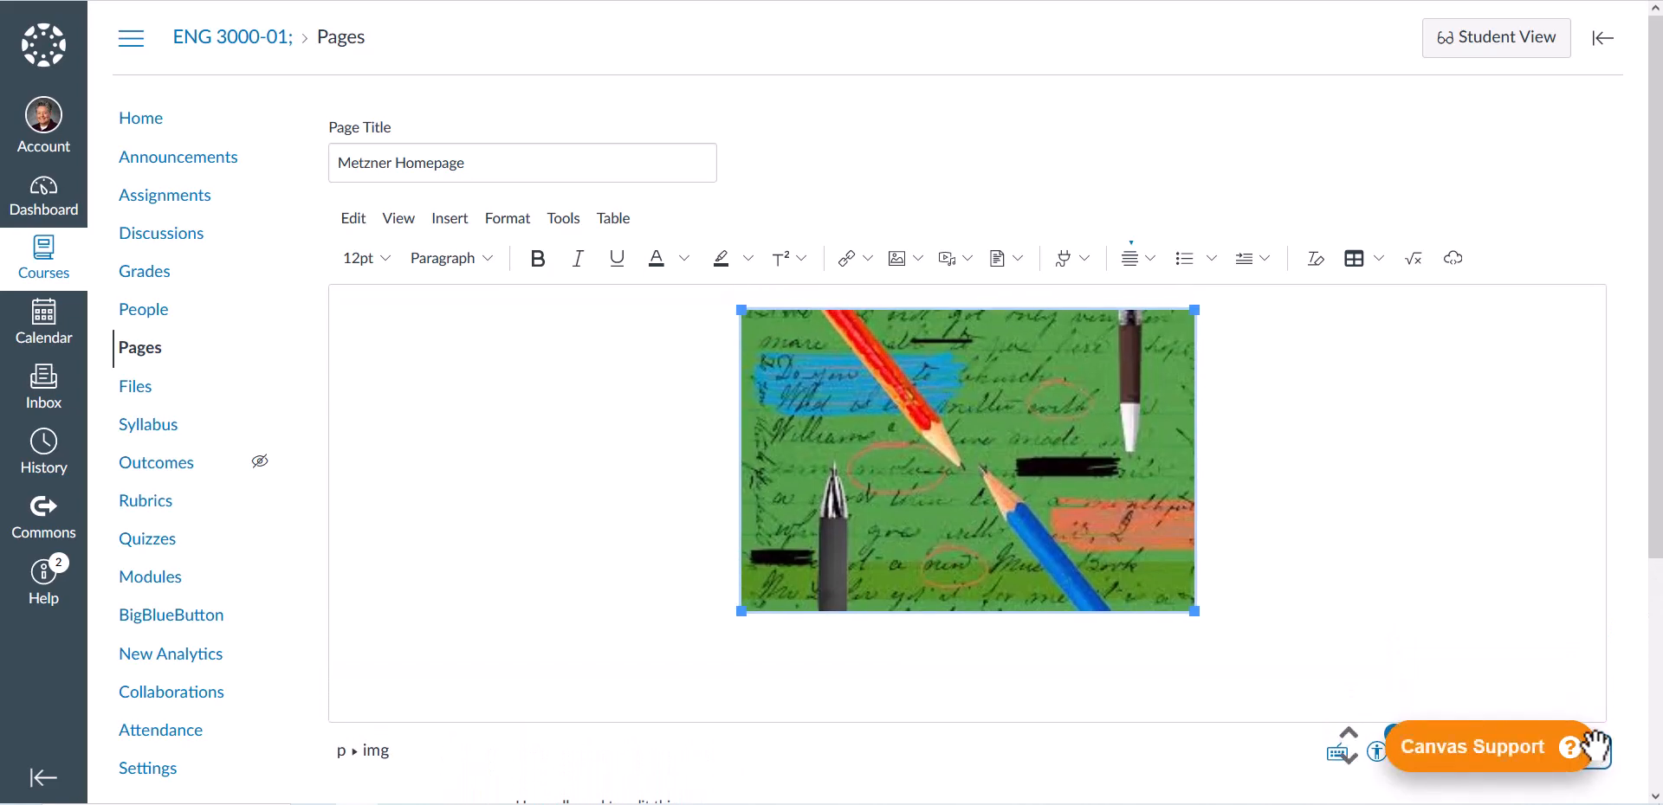
left_click(1158, 559)
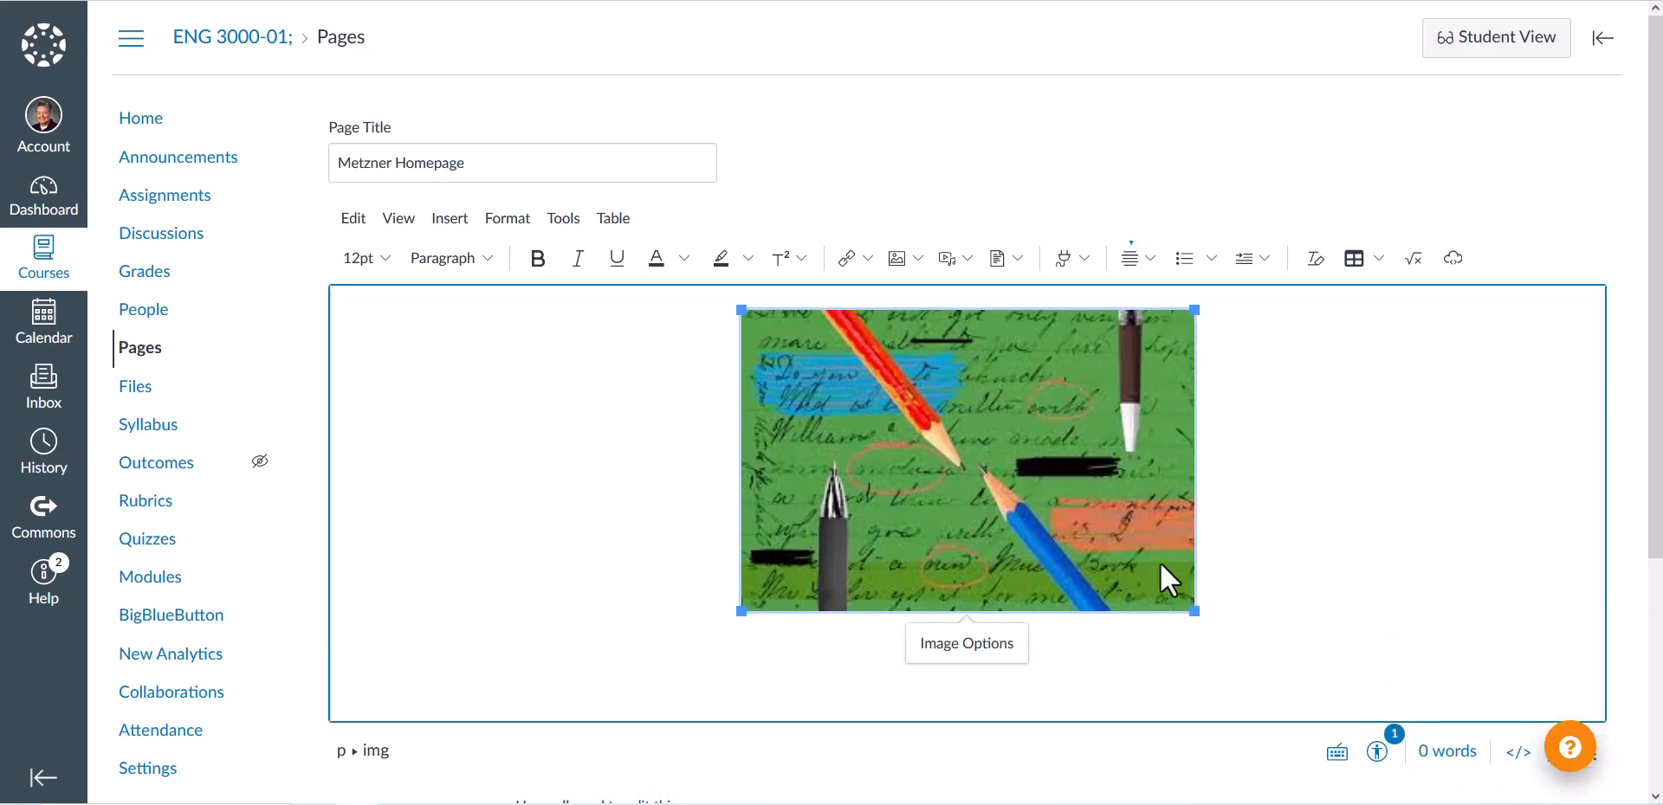
left_click_drag(1191, 609, 1308, 709)
scroll(1348, 516, "down", 1)
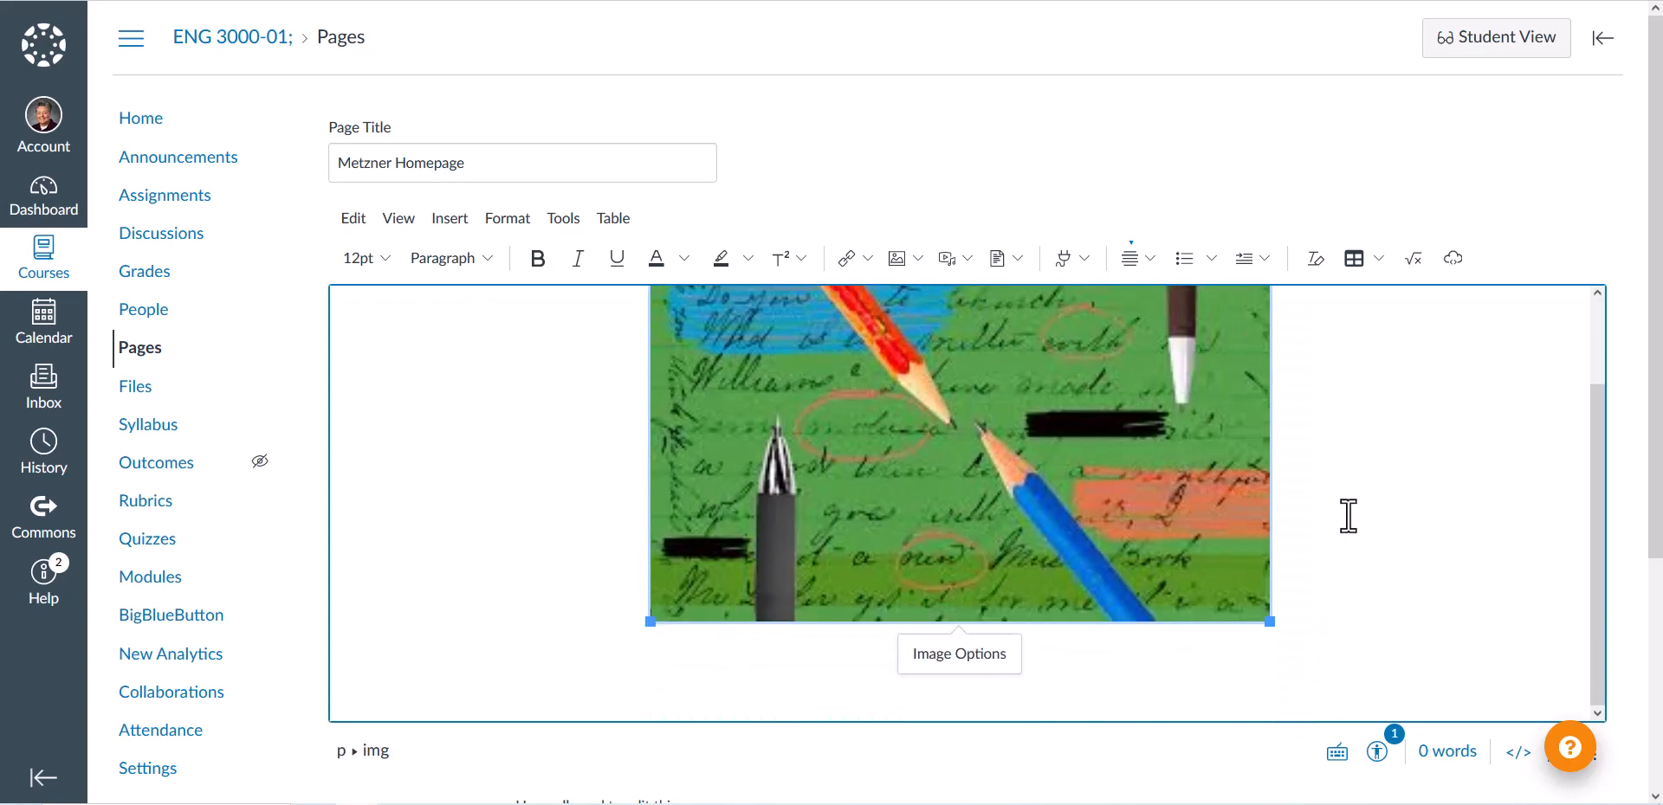
Insert a table with three columns and three rows on the line below the banner image
scroll(1348, 516, "down", 3)
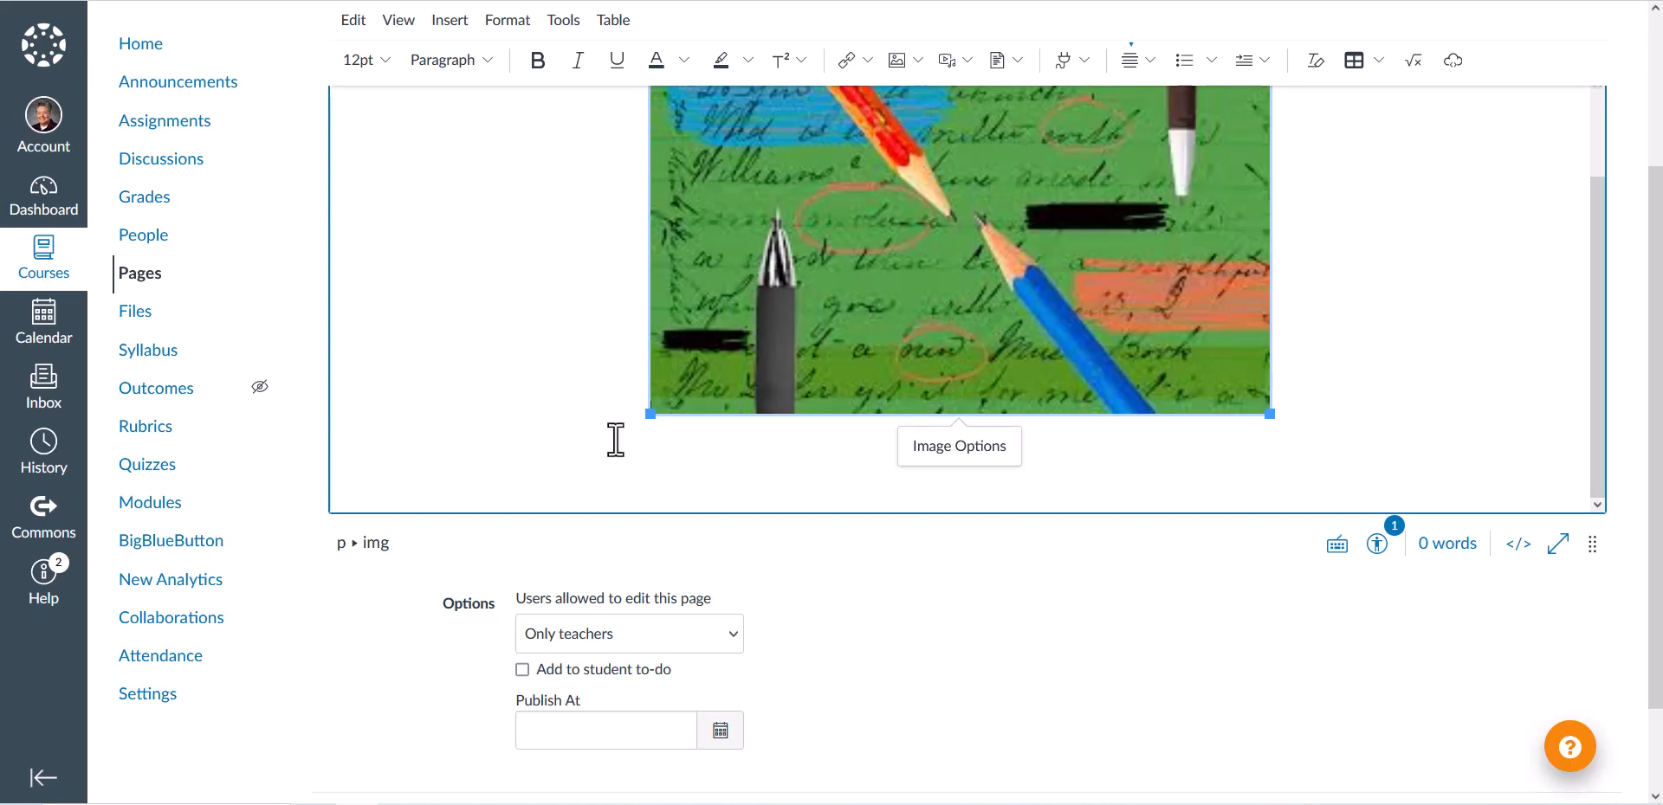
left_click(504, 460)
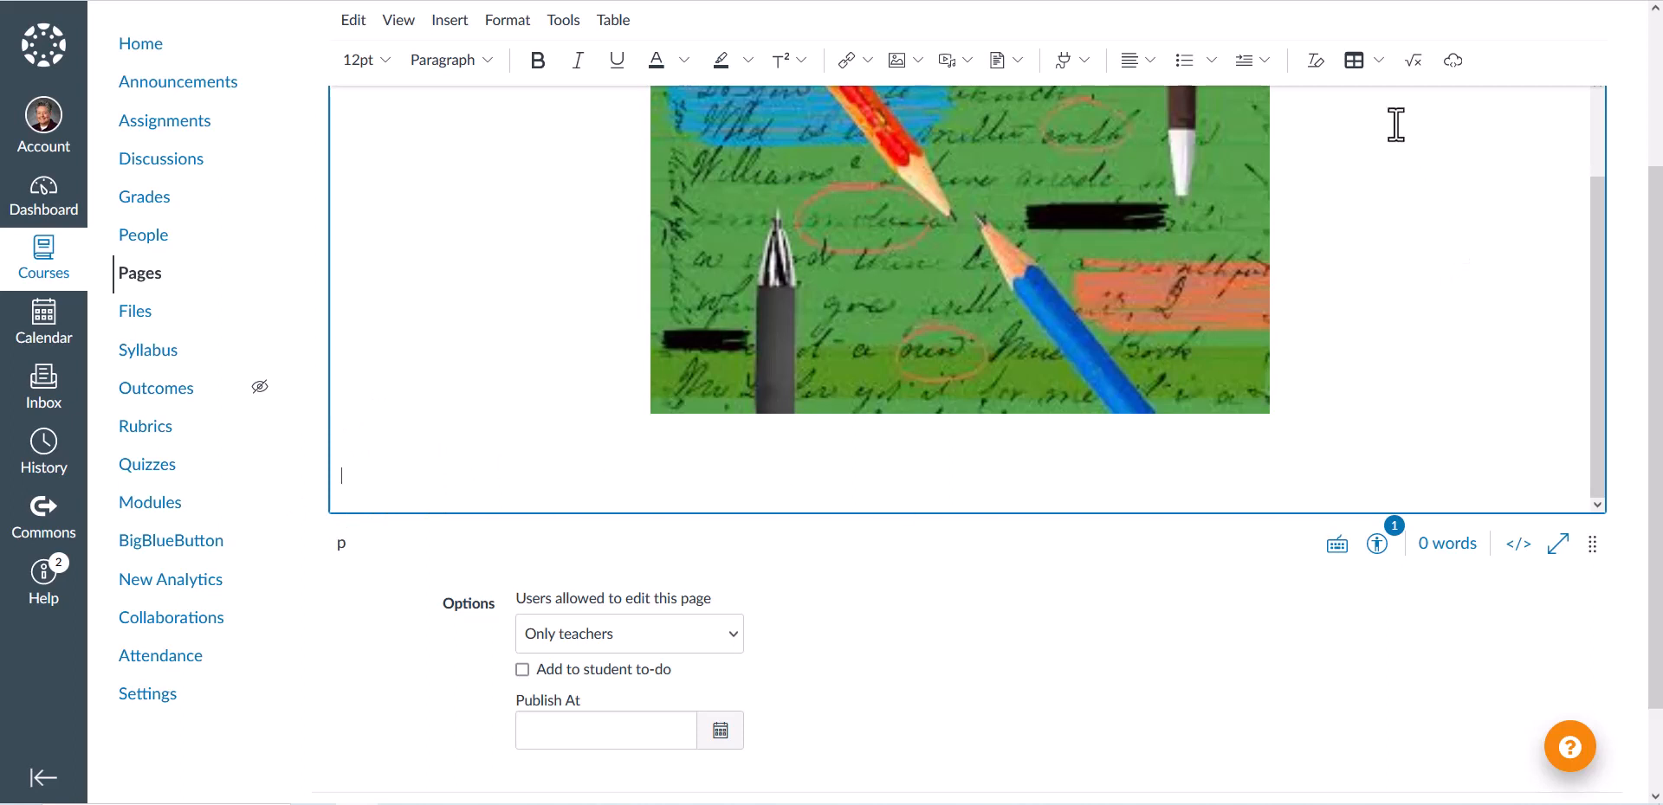
left_click(1380, 61)
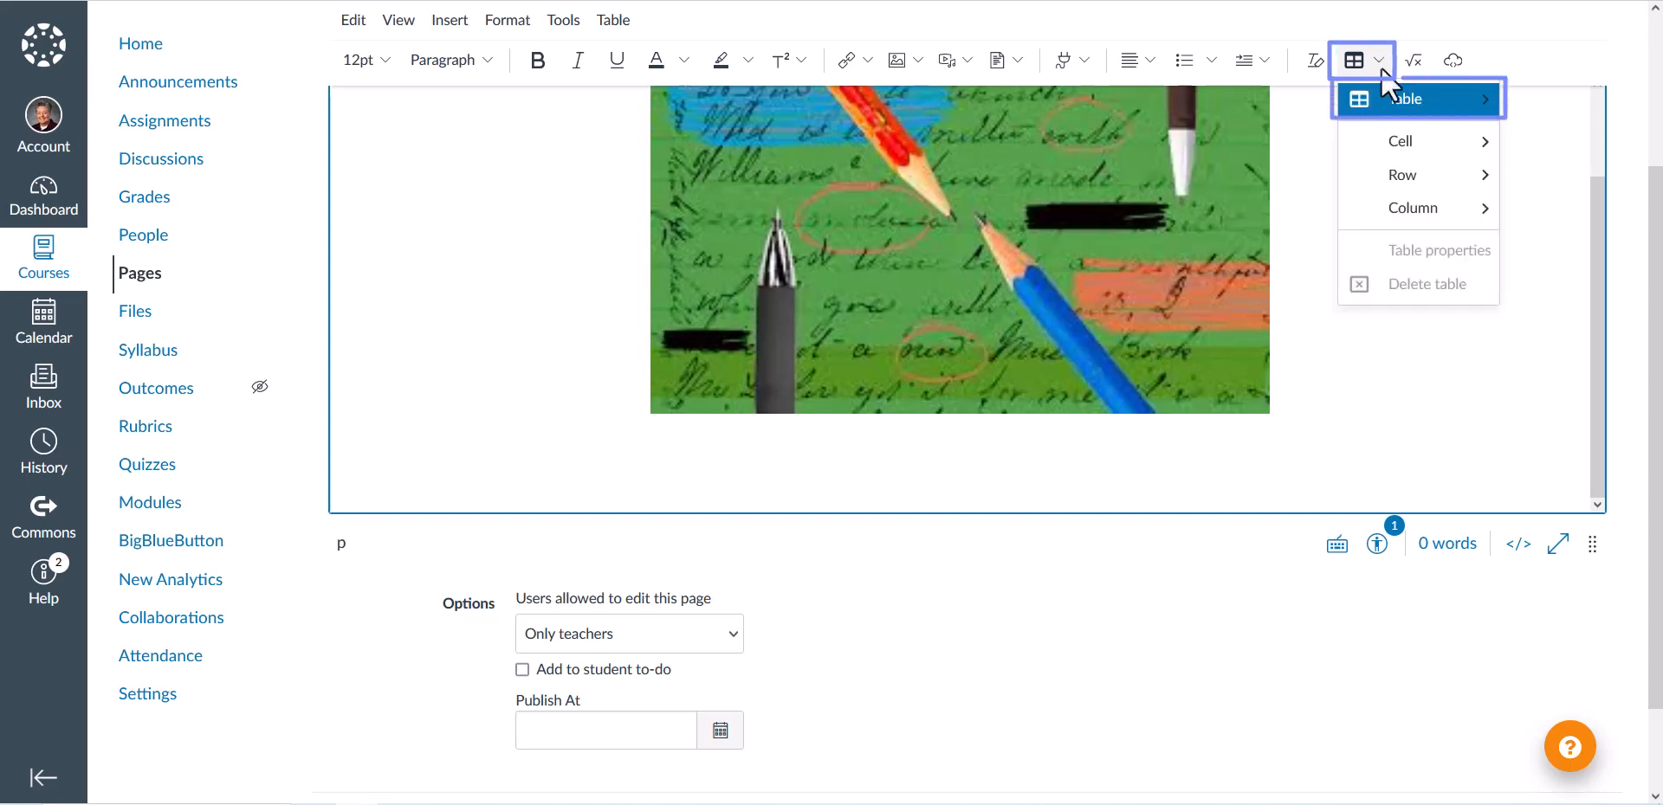
mouse_move(1421, 117)
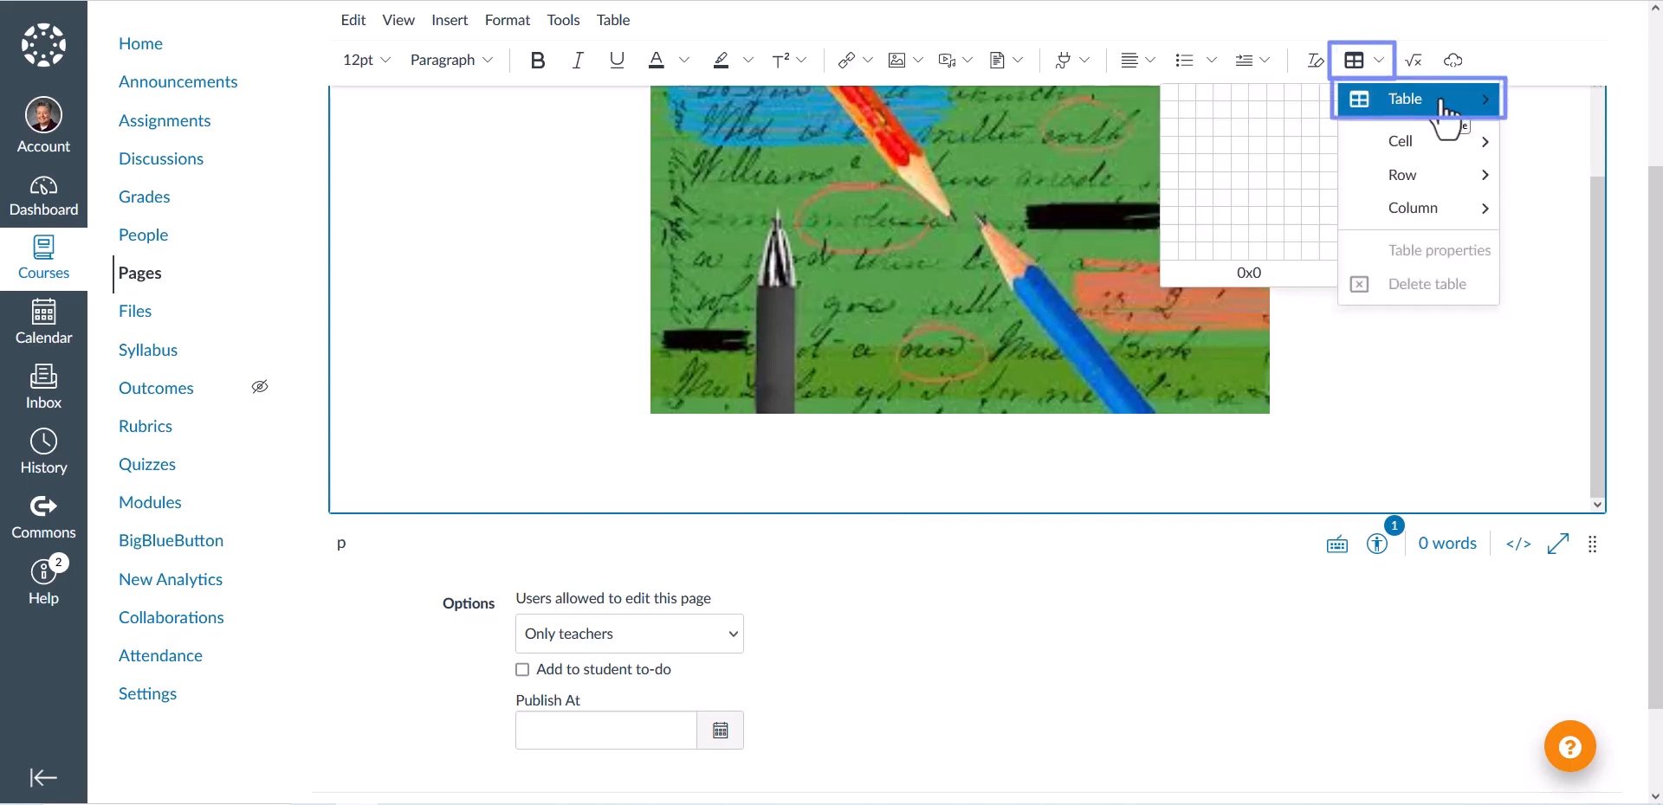
mouse_move(1441, 215)
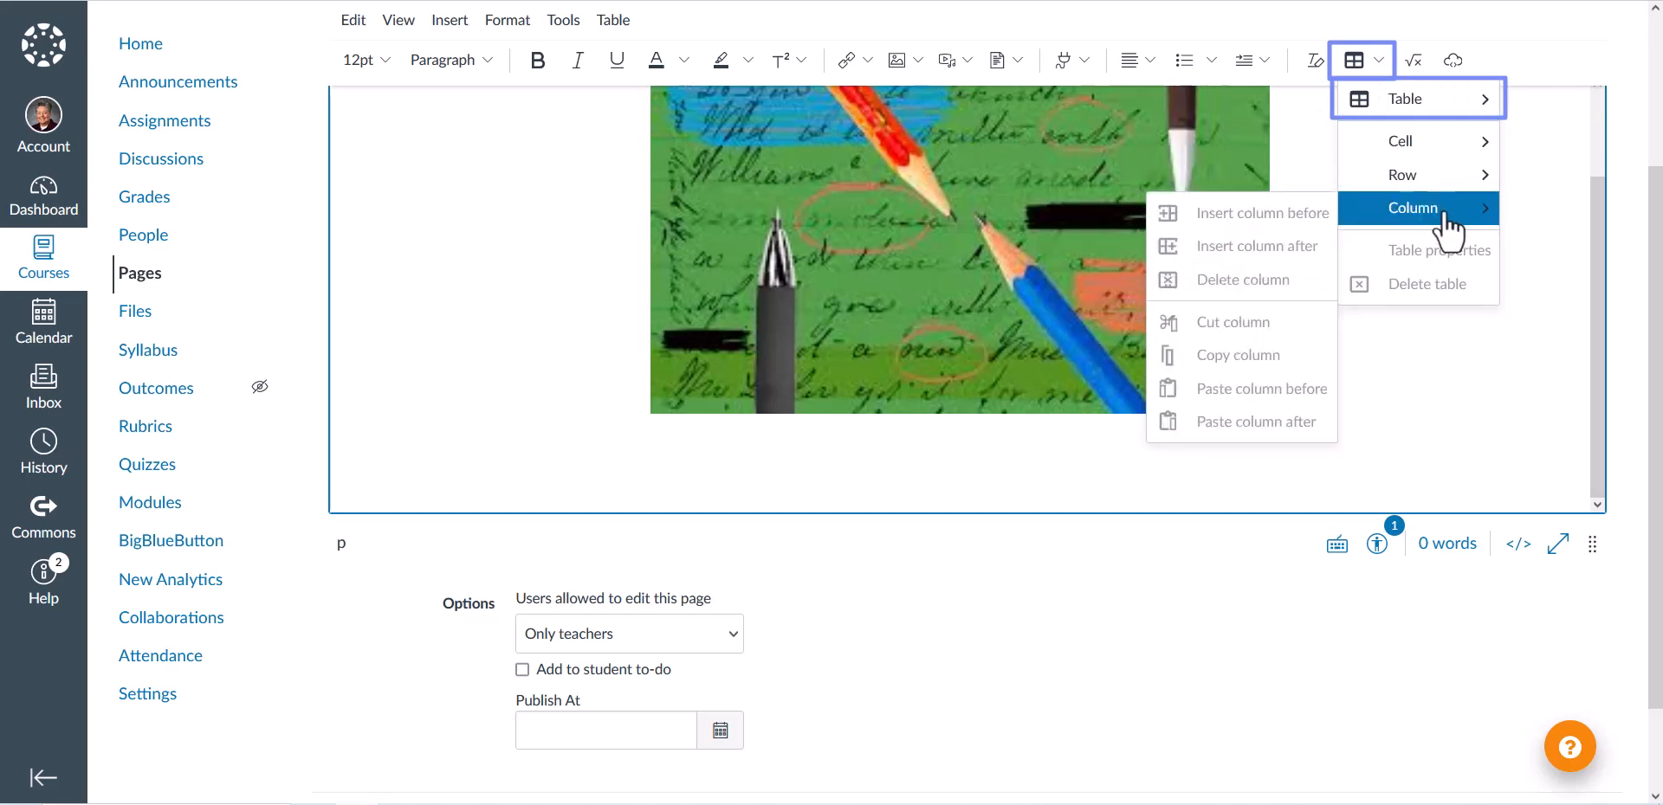
left_click(1424, 104)
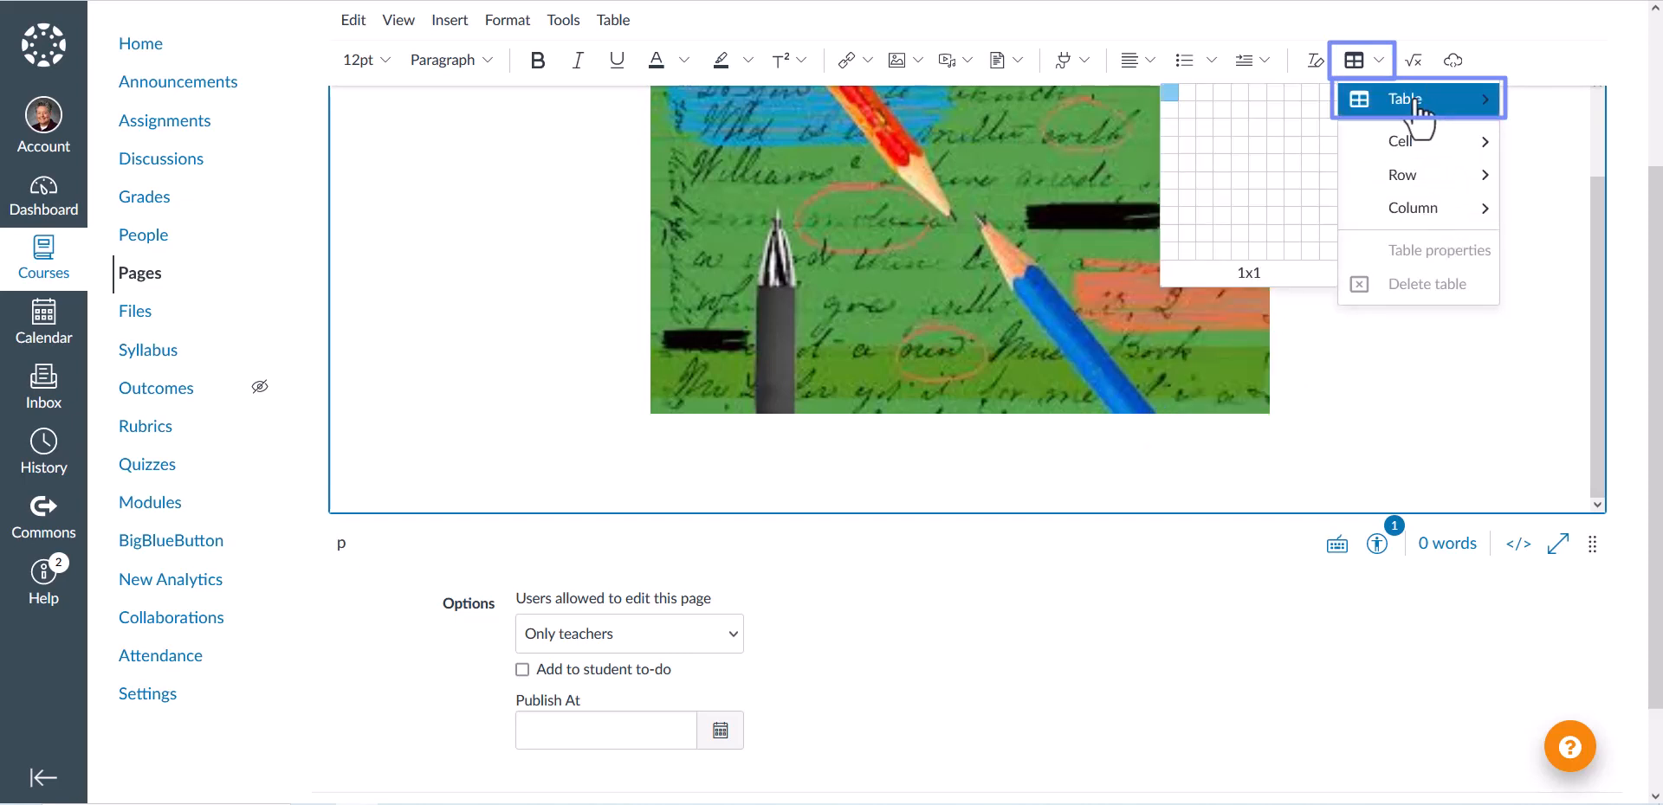
left_click(1209, 128)
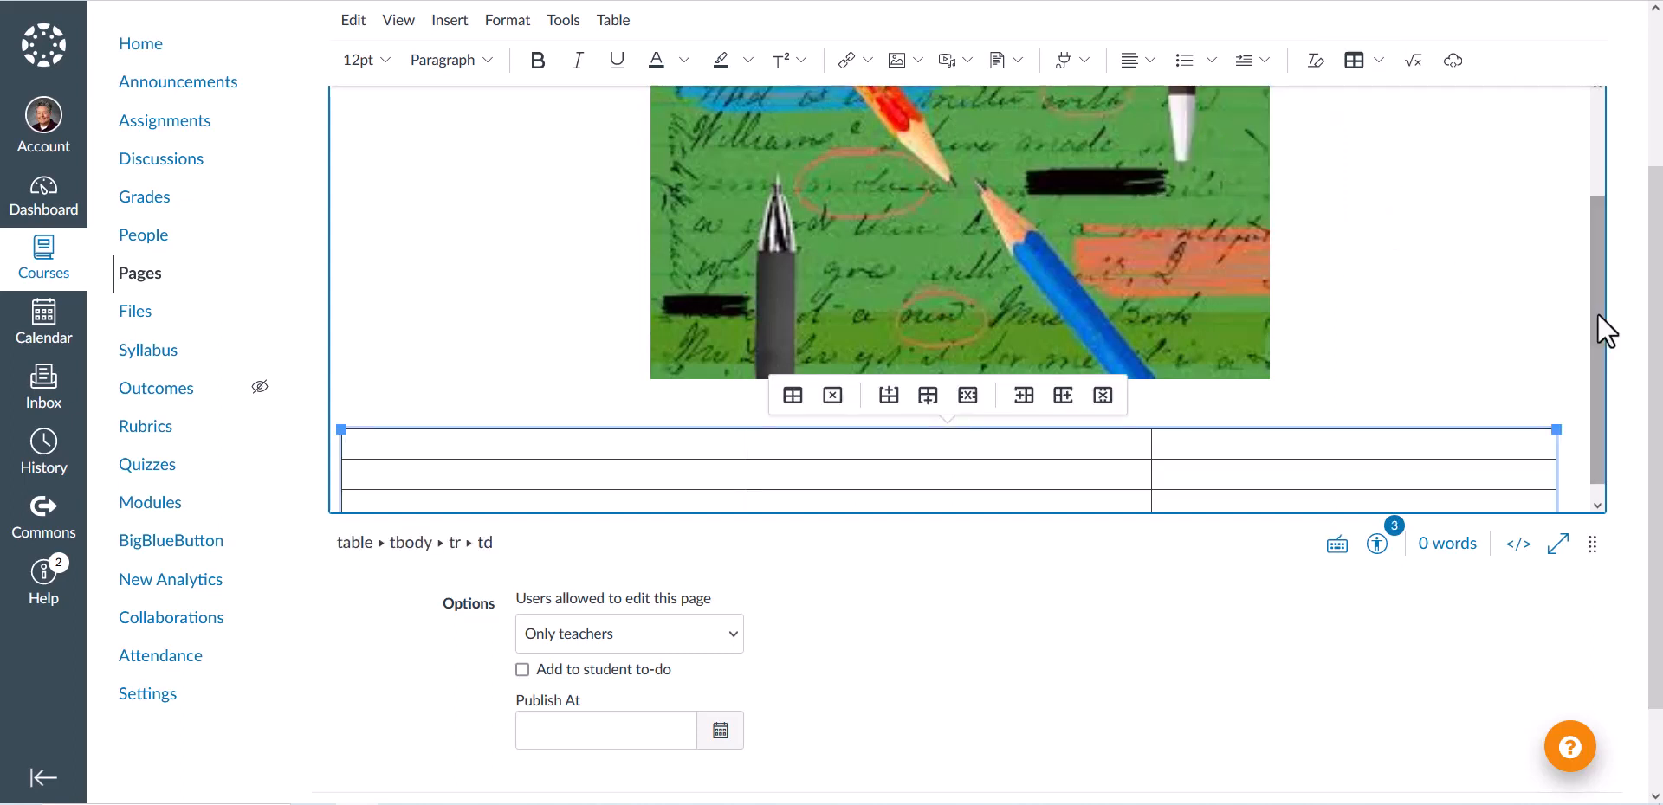
Center-align all the empty table cells and try to set them to bold
left_click_drag(1597, 313, 1609, 374)
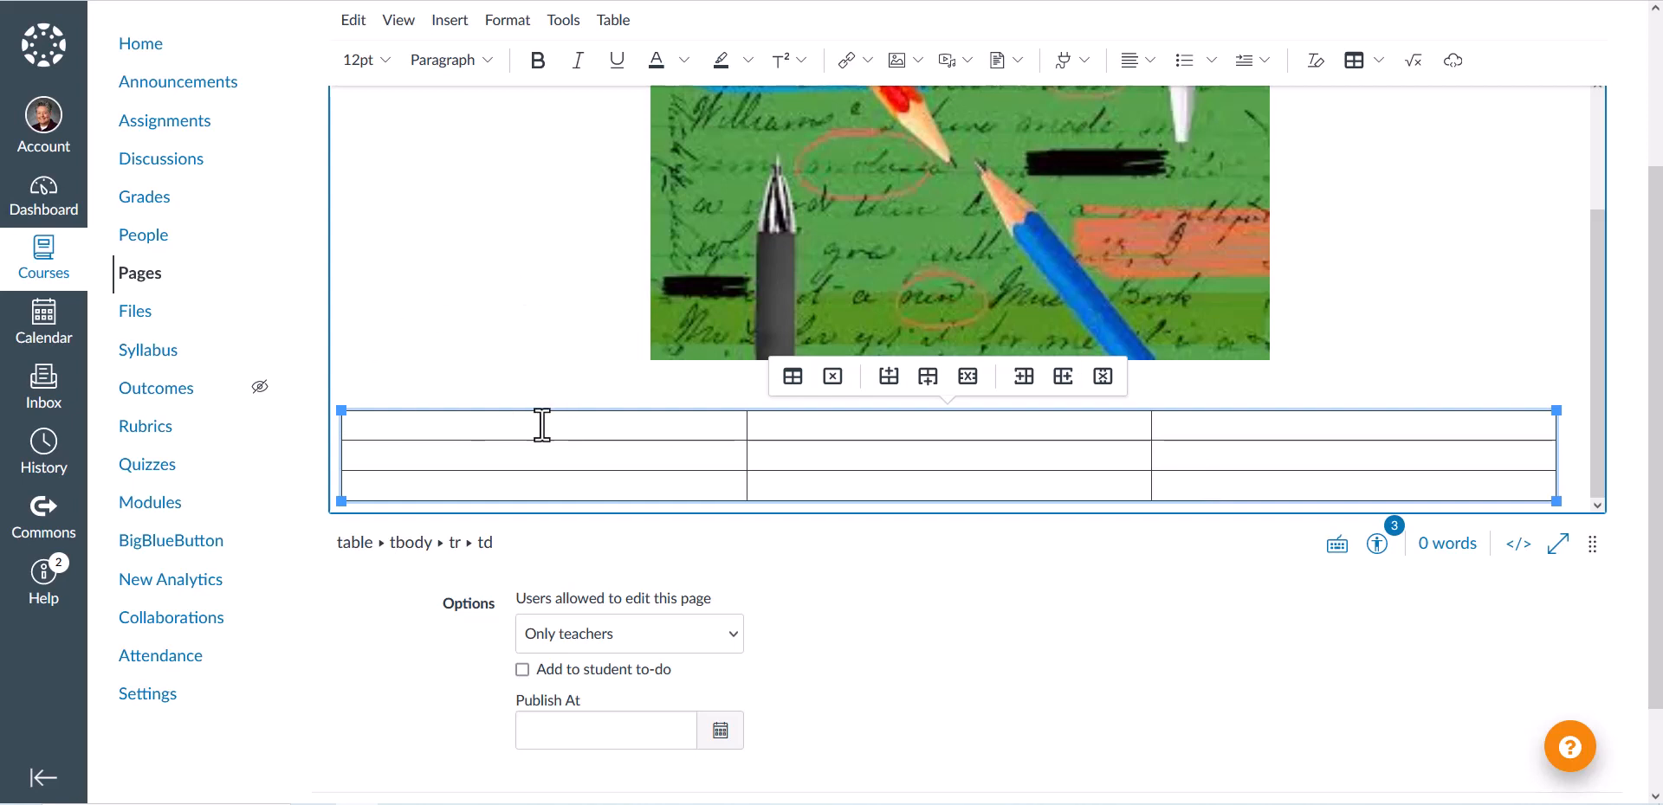
left_click_drag(545, 433, 1285, 487)
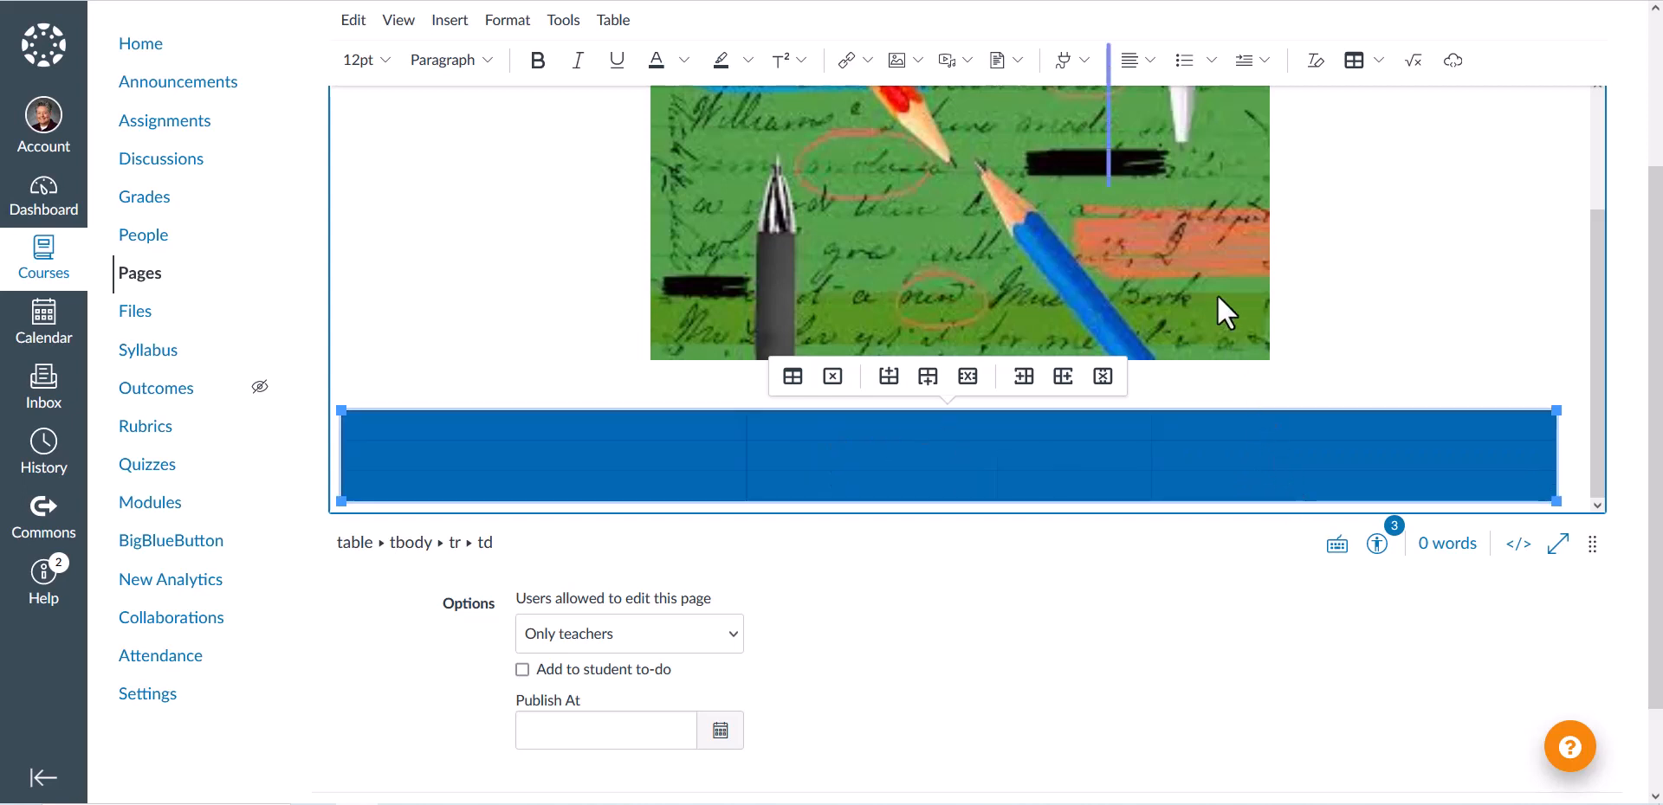
left_click(1151, 59)
left_click(1171, 142)
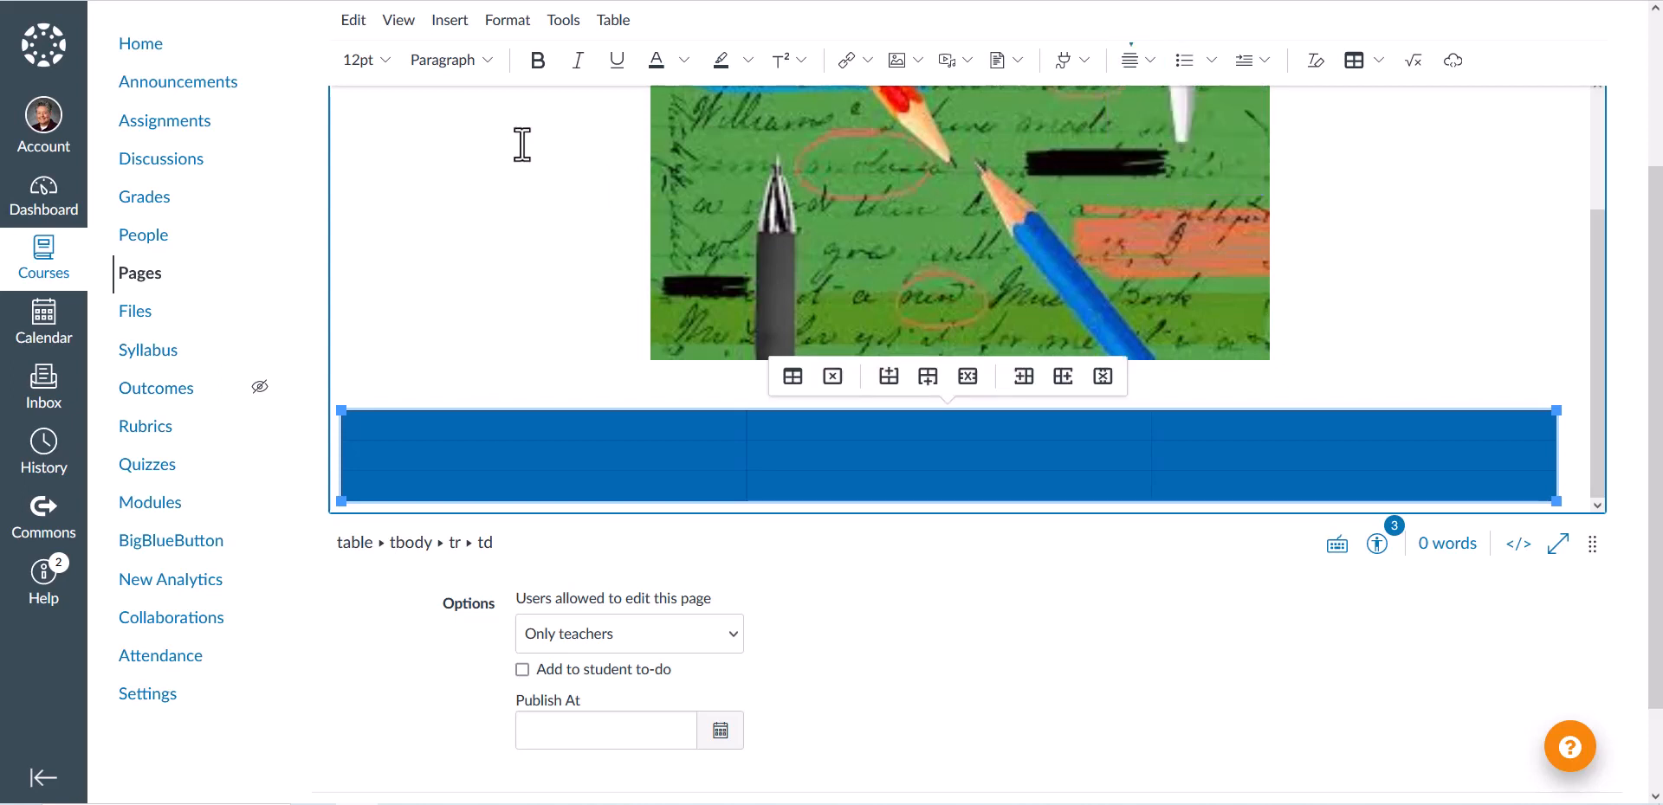
left_click(537, 61)
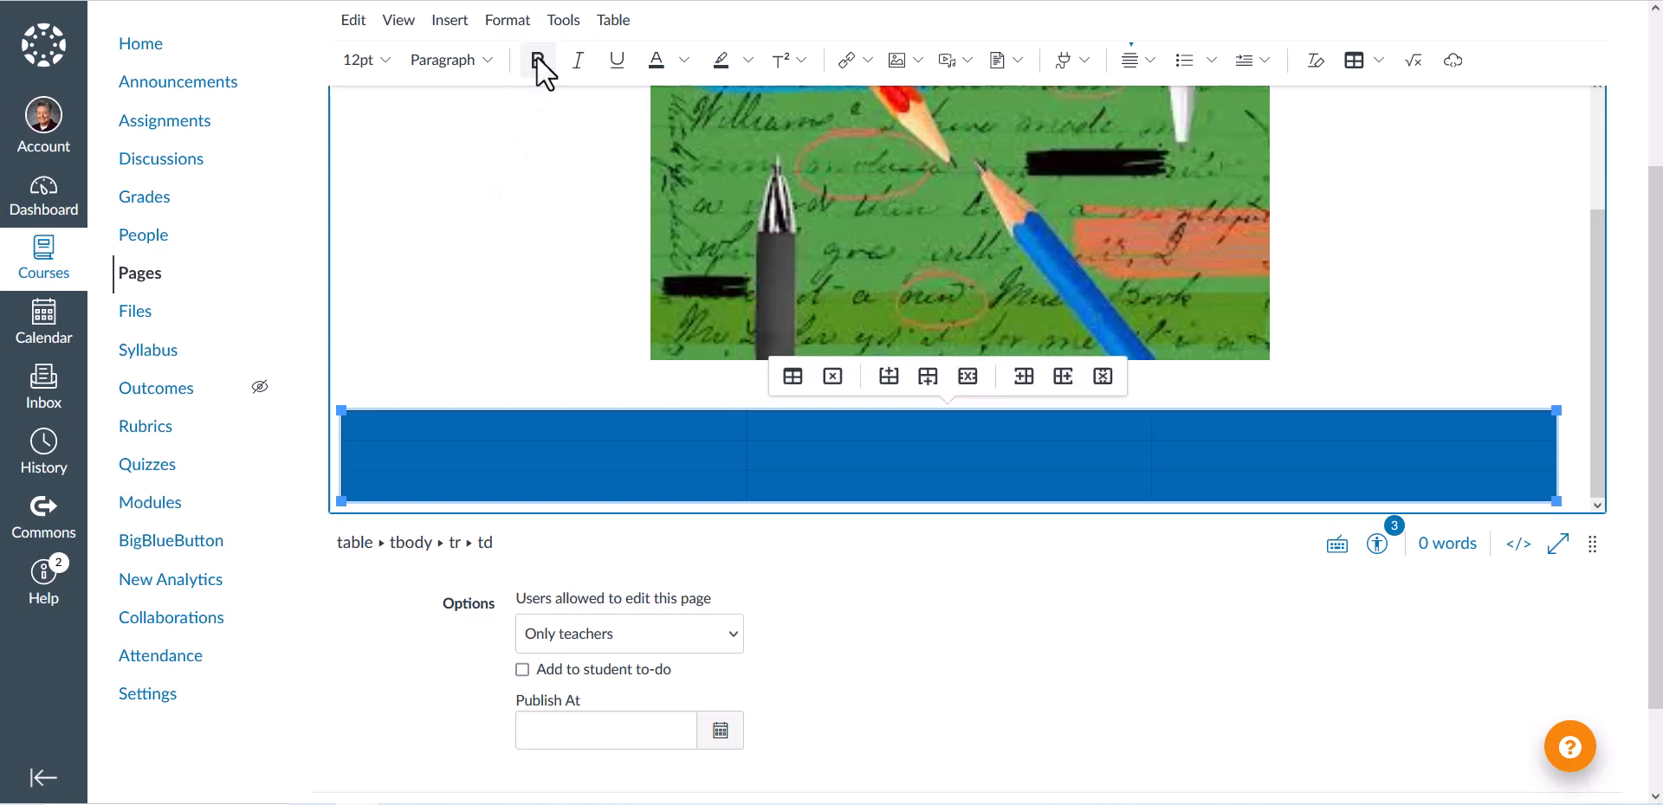
Fill the table row by row with Announcements, Assignments, Discussions, Grades, Pages, Rubrics, Quizzes, Attendance and Modules
left_click(551, 429)
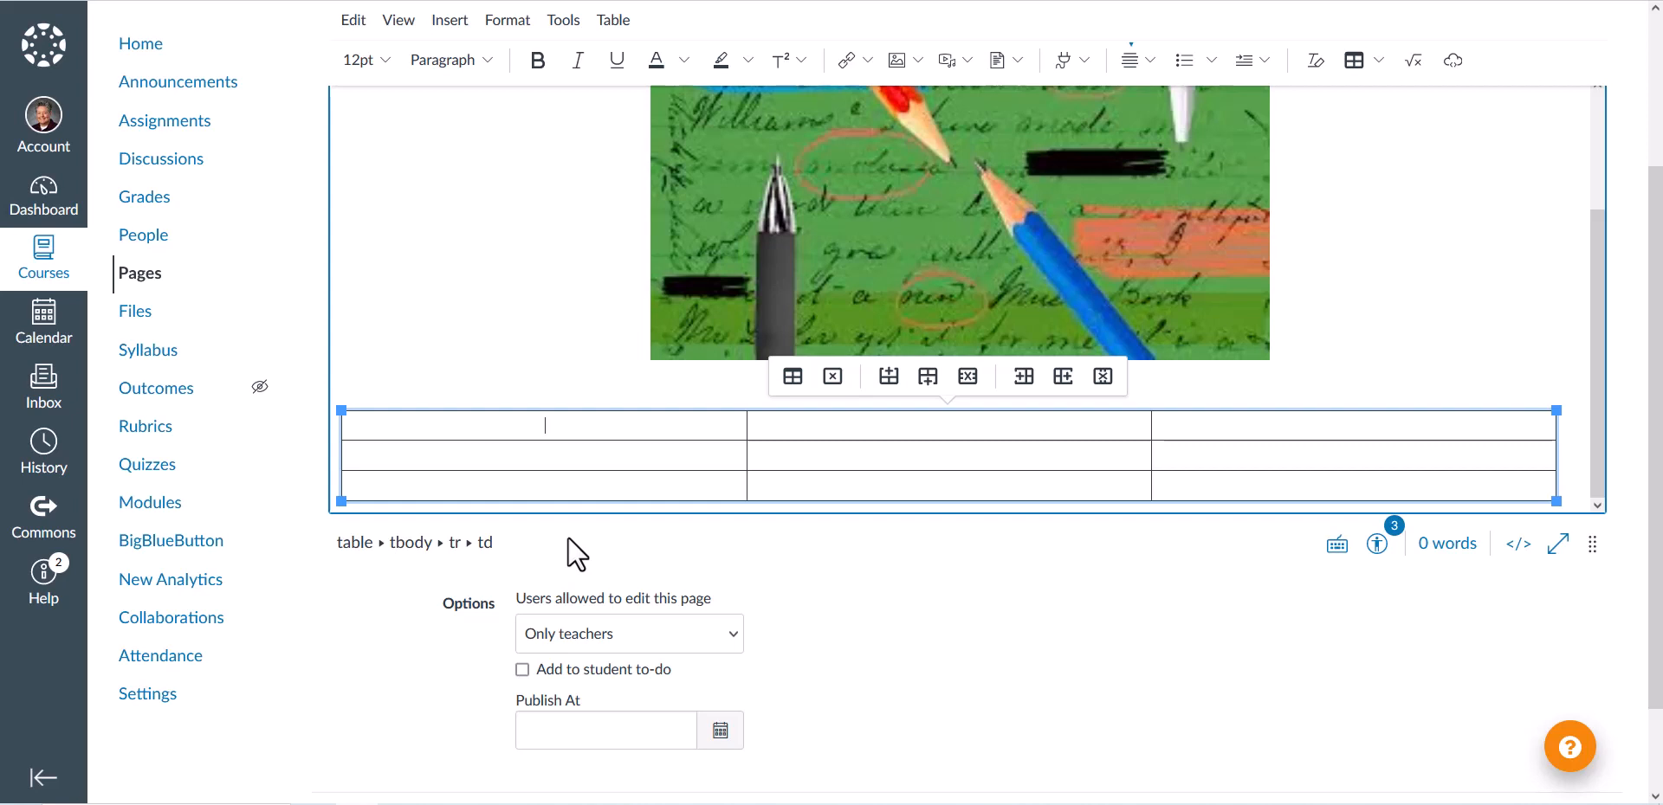
type("Announcements")
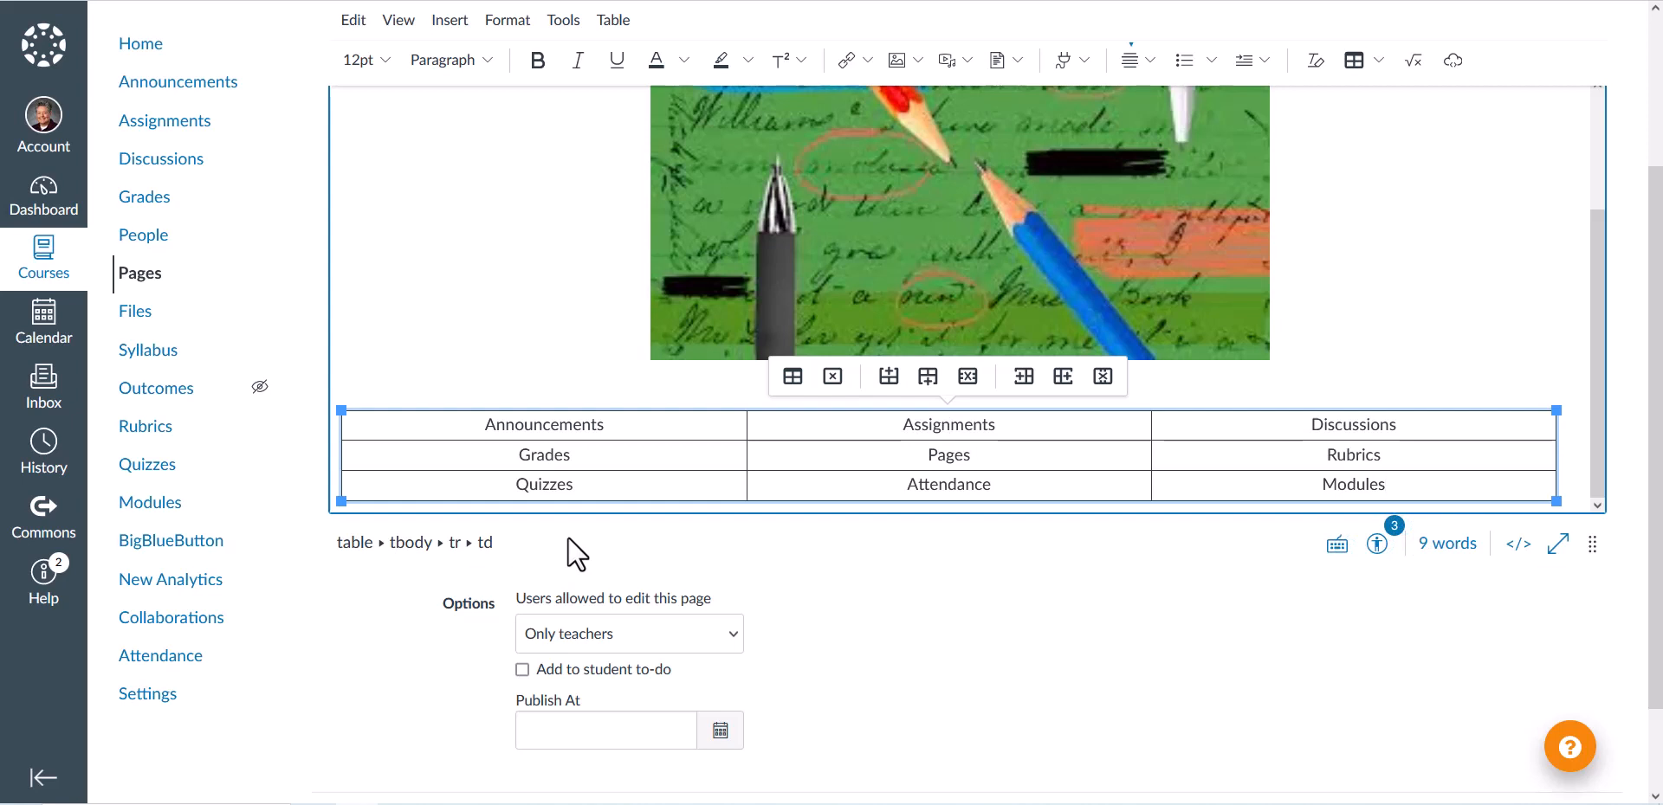
Make the text in all nine table cells bold and dark blue
left_click_drag(475, 424, 1338, 493)
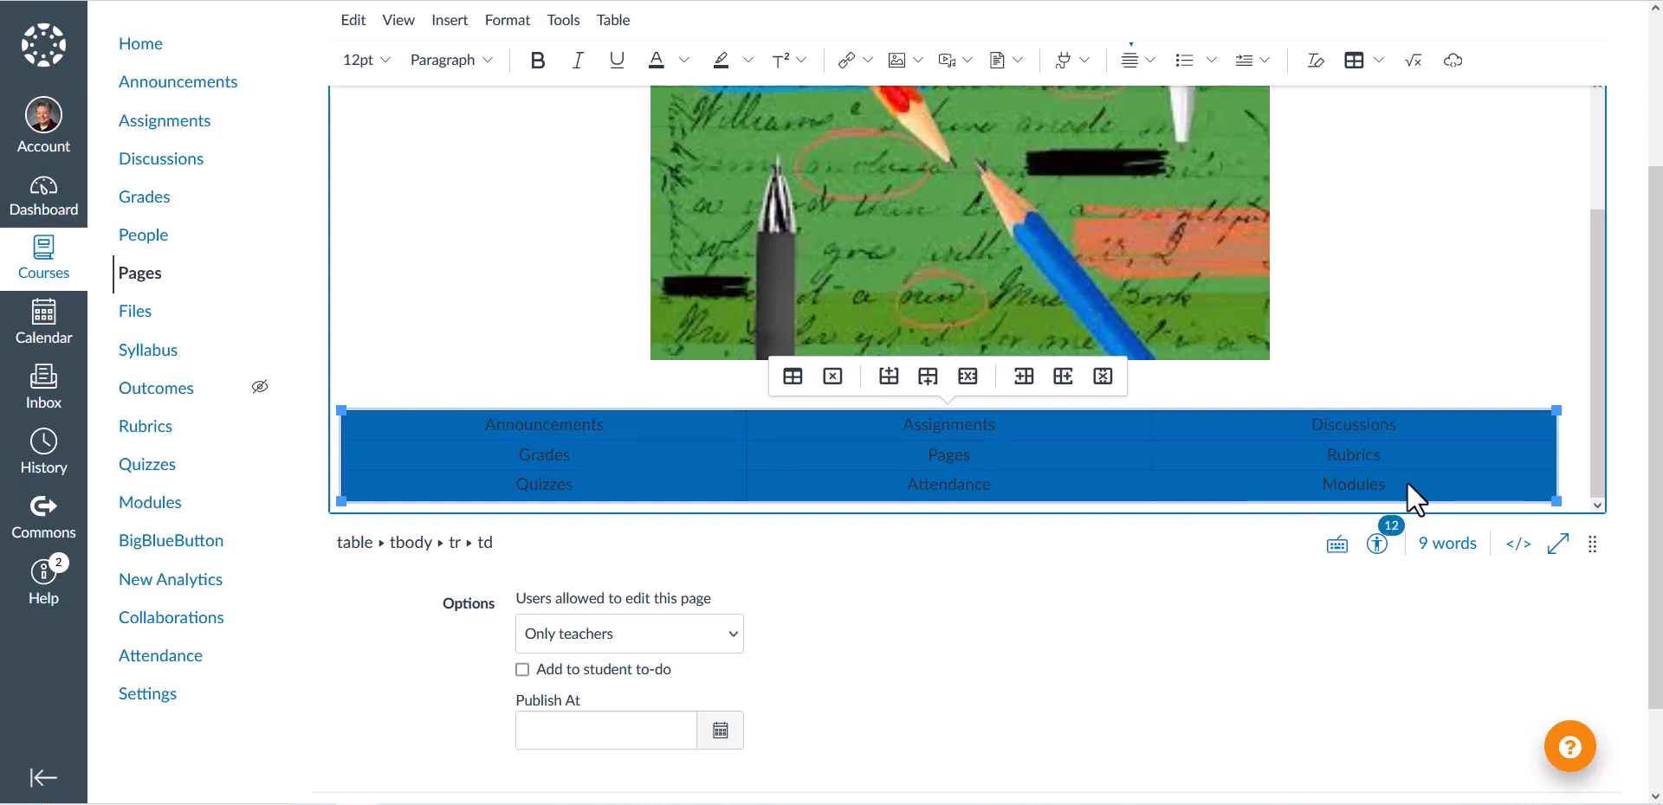
left_click(537, 62)
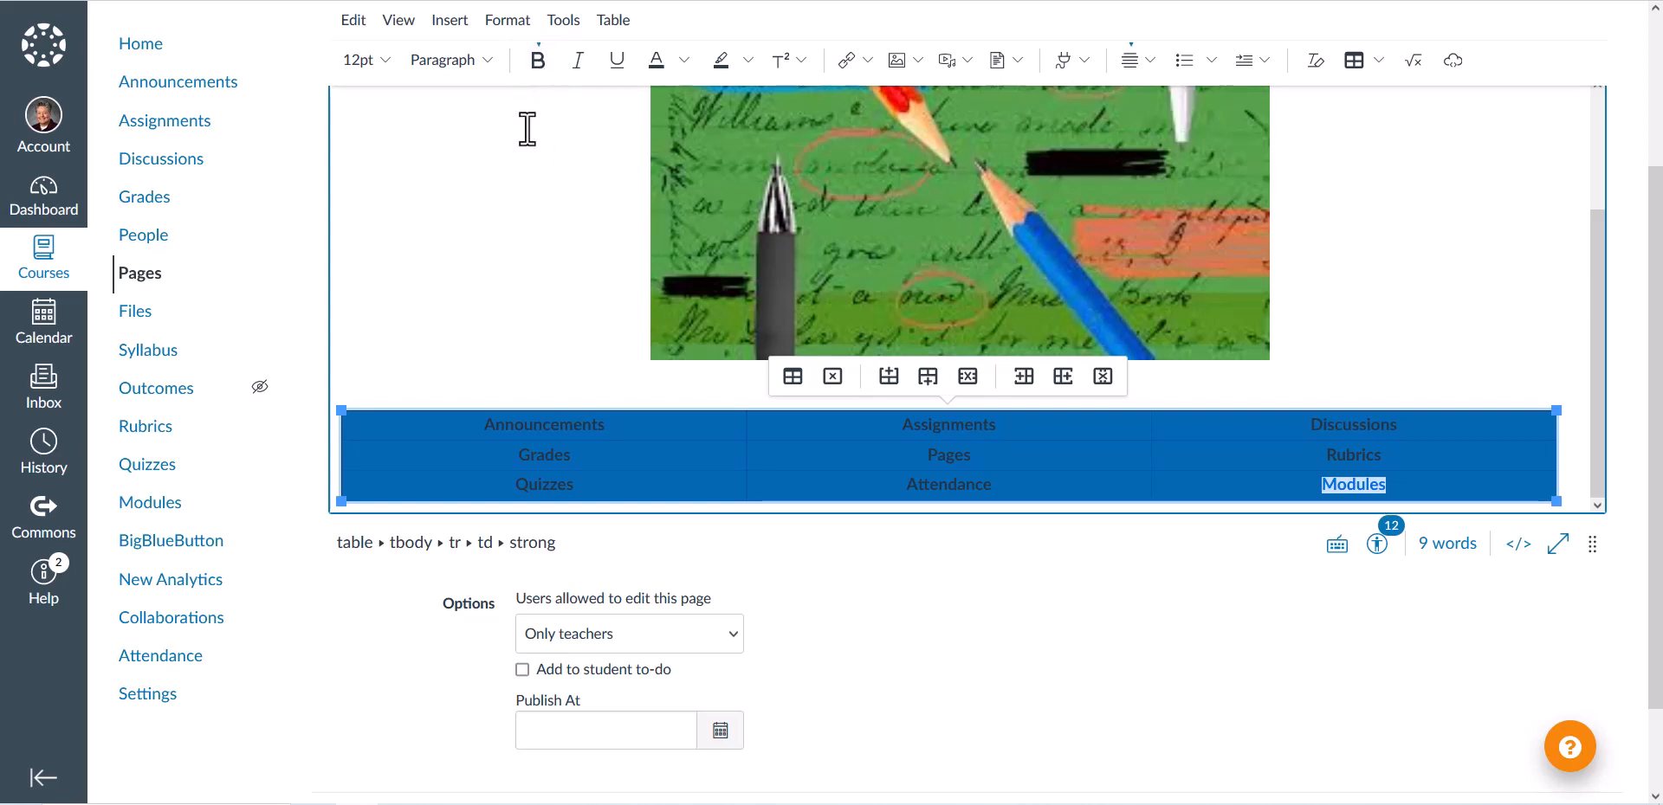
left_click(661, 60)
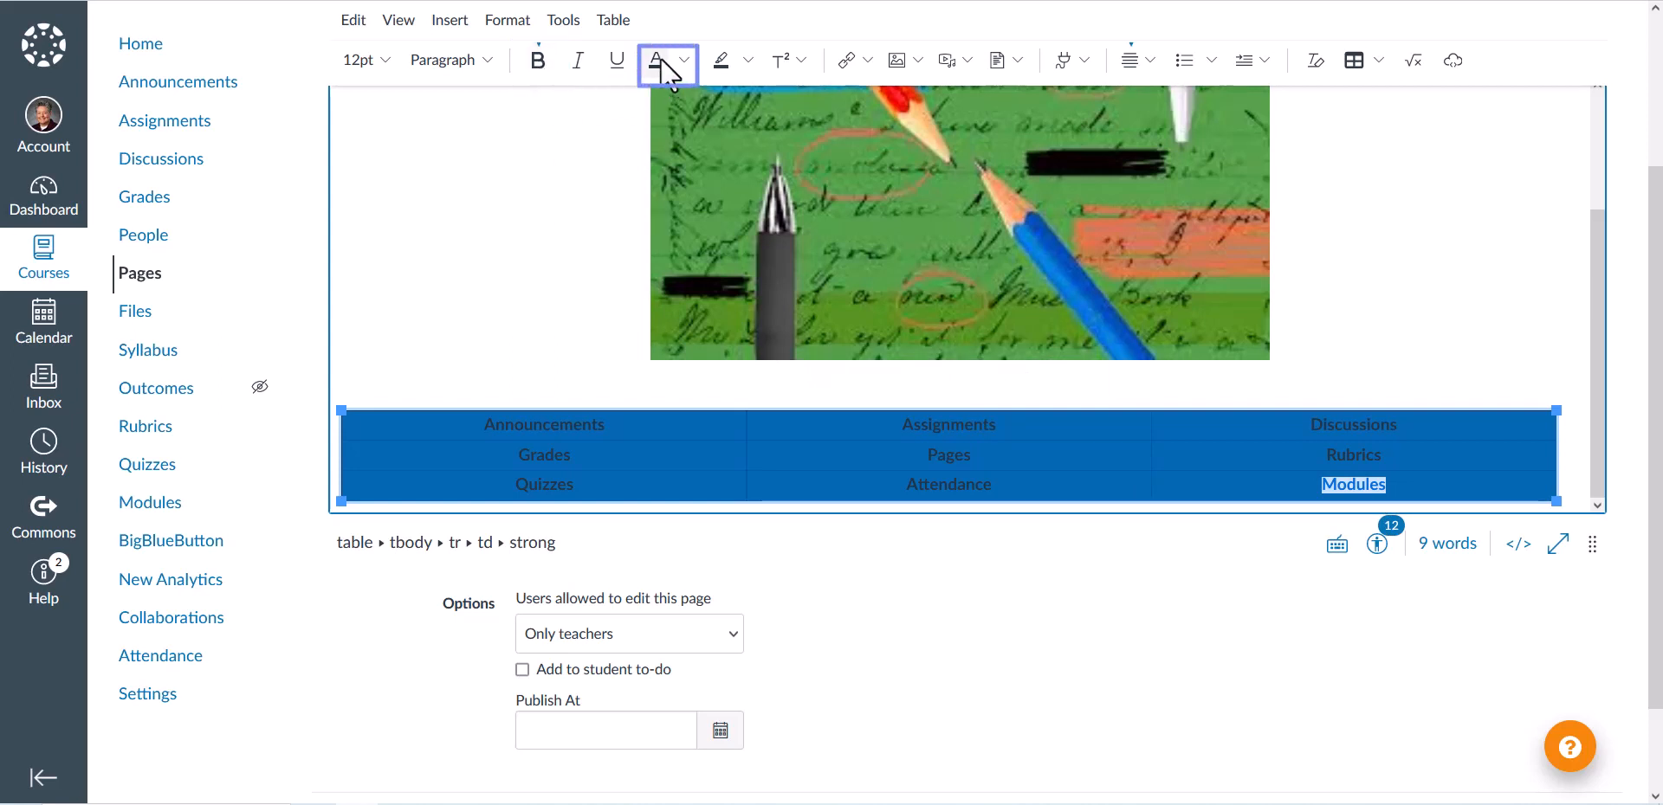
left_click(686, 63)
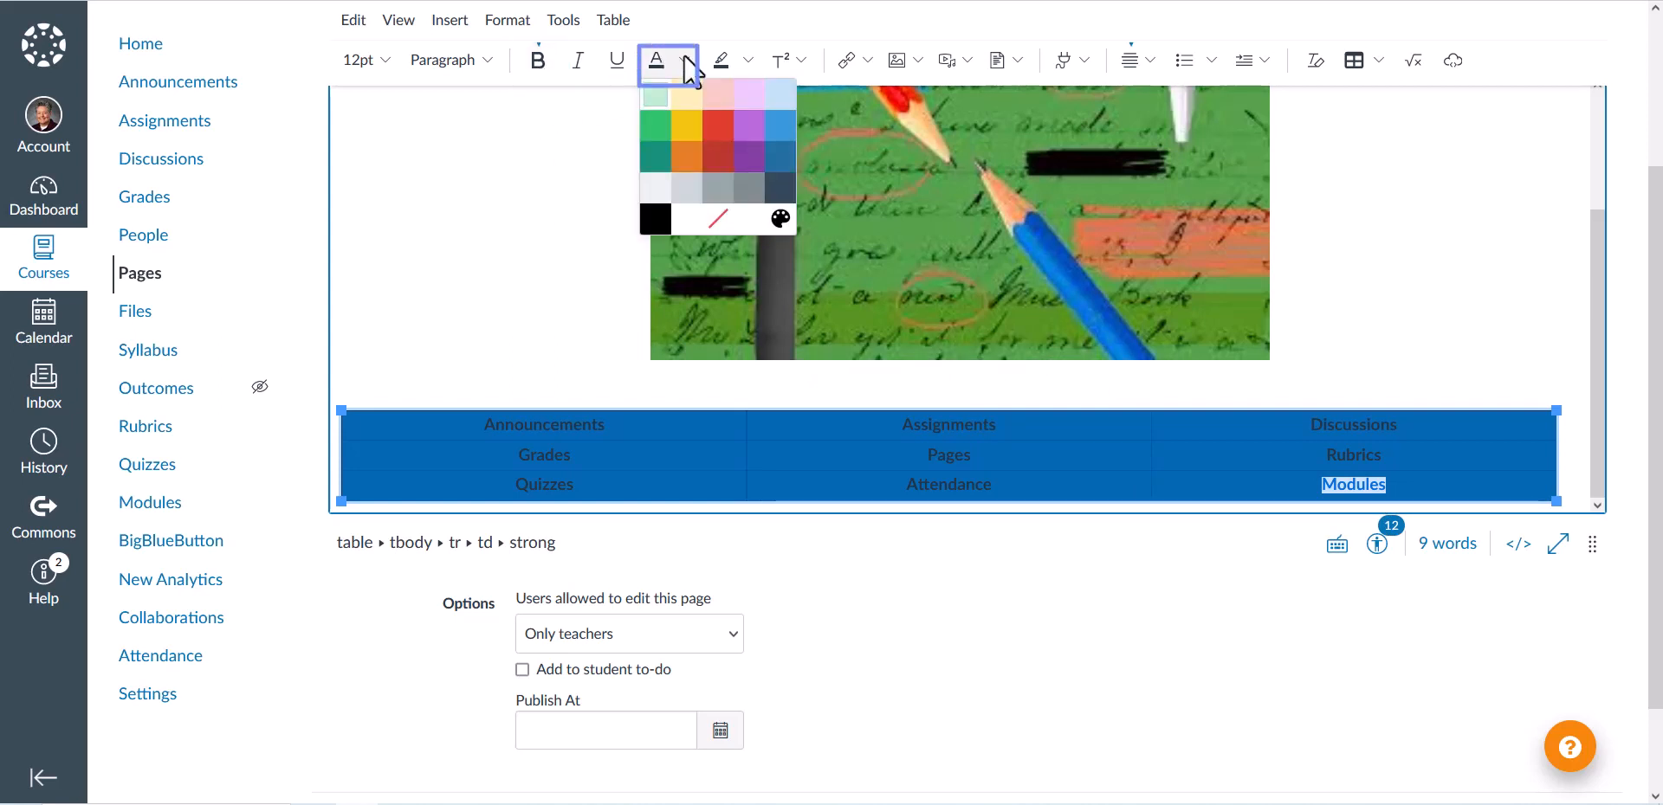
left_click(771, 157)
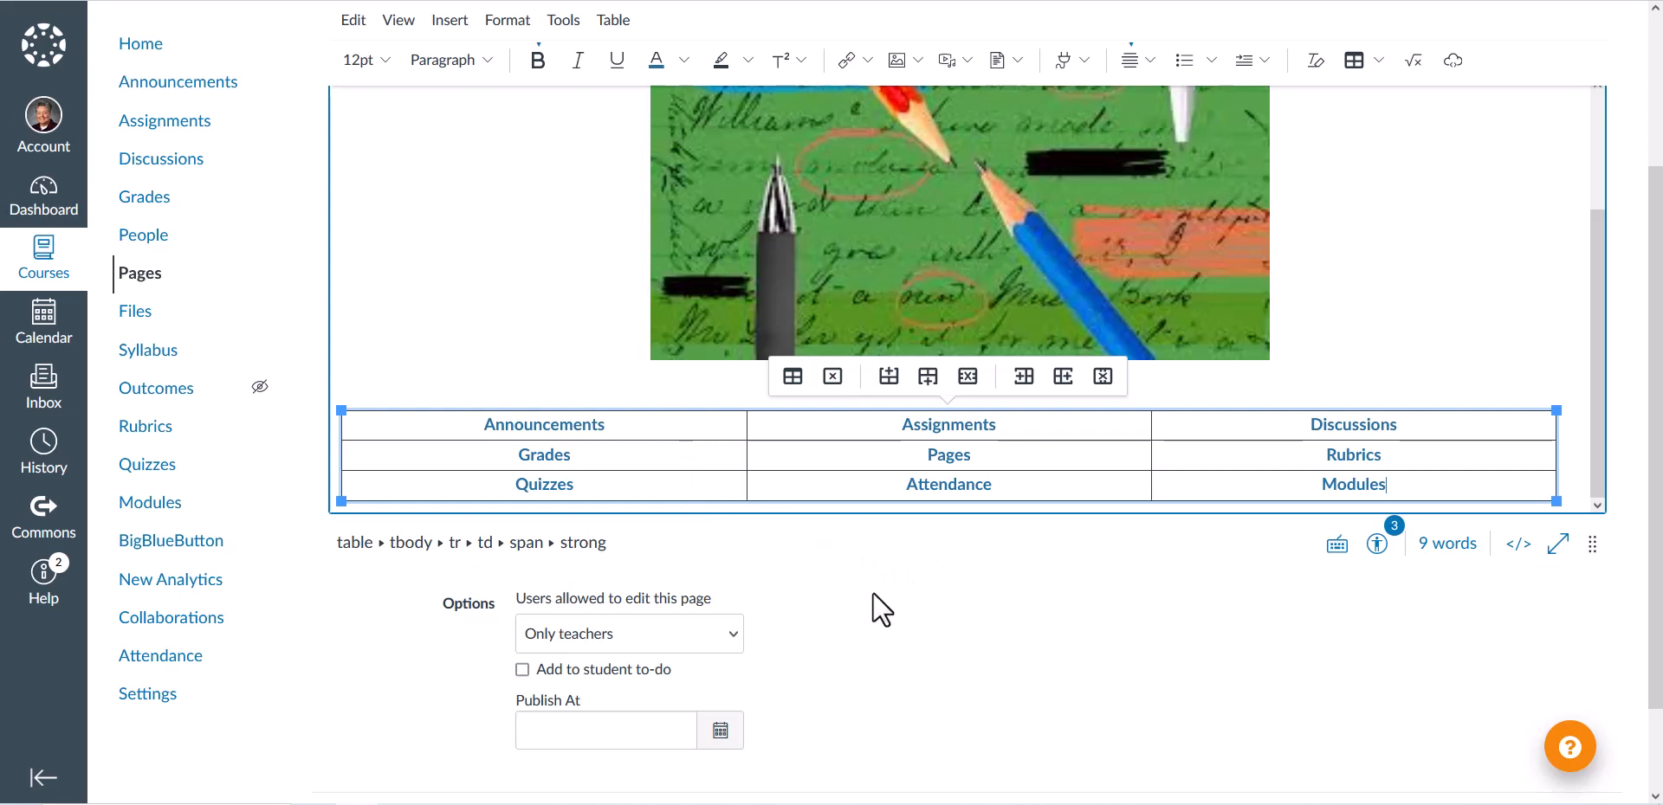
Save and publish the homepage, and look over the published result
scroll(879, 590, "down", 1)
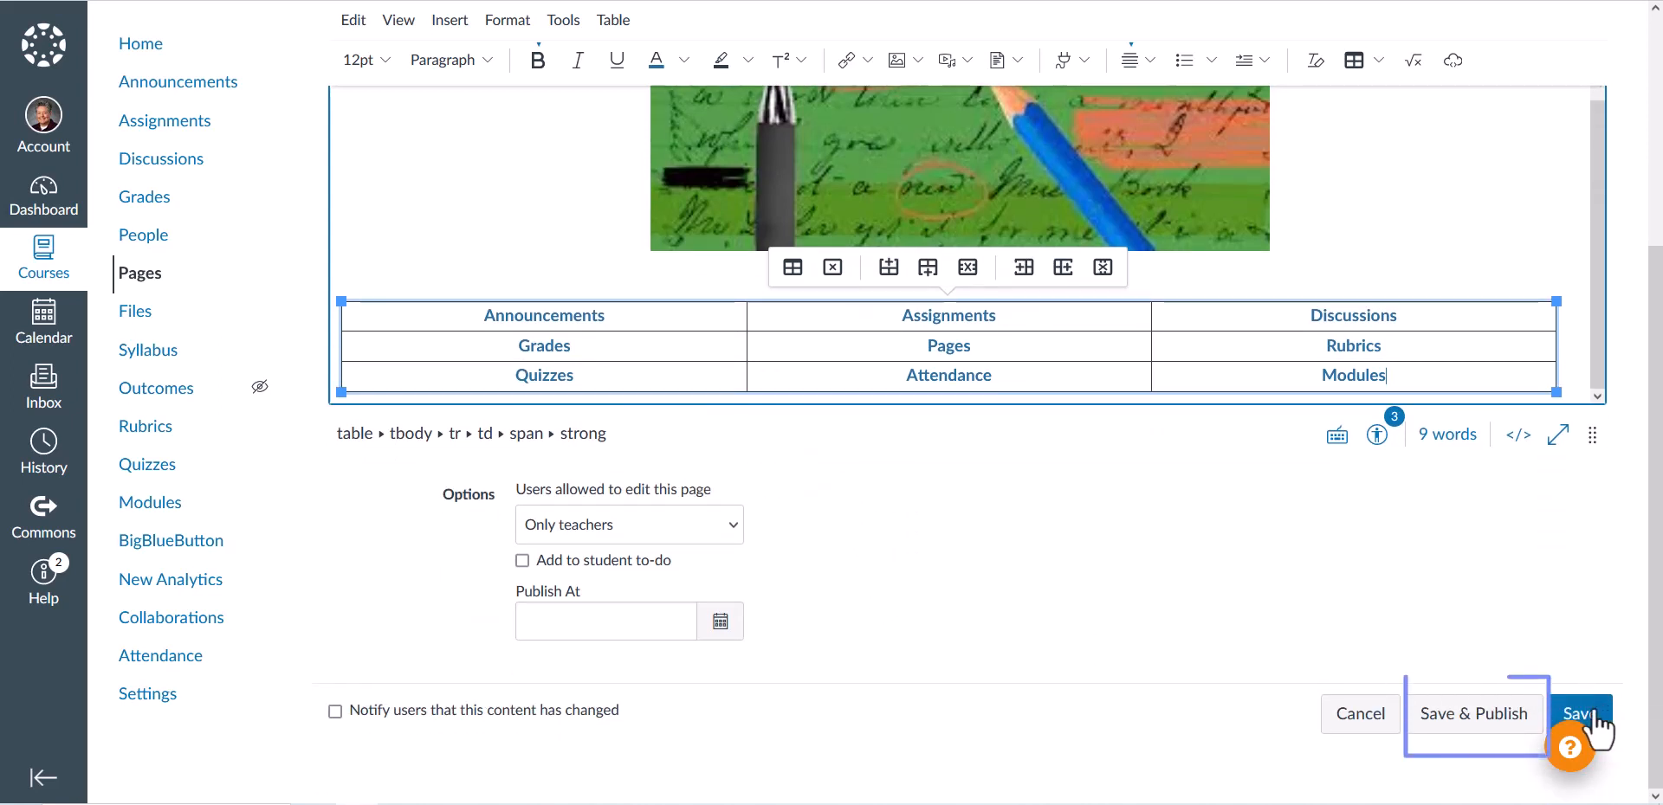
left_click(1483, 714)
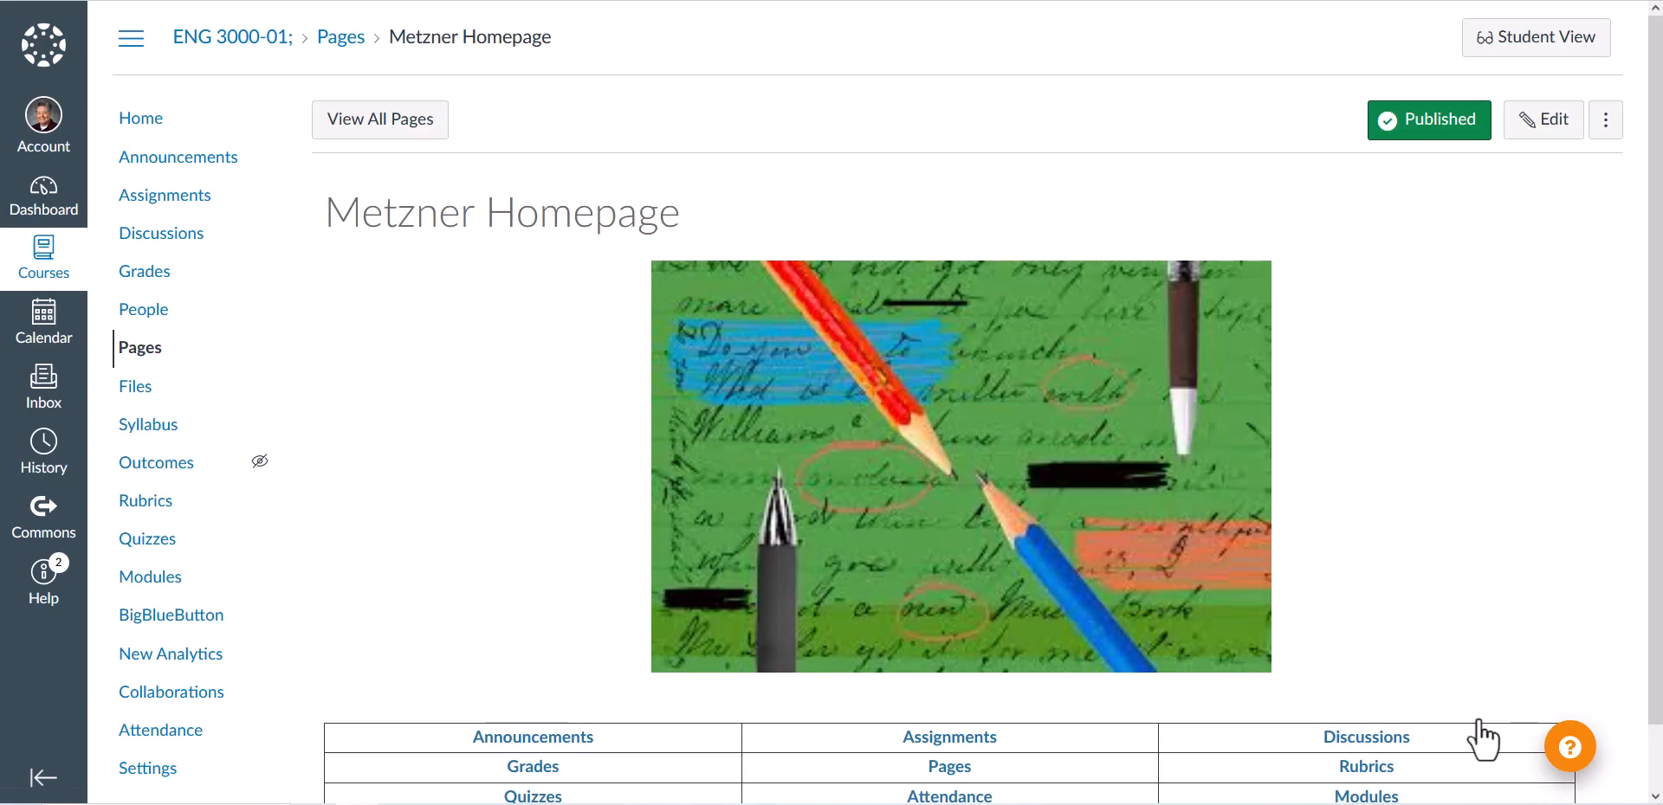
scroll(1452, 468, "down", 1)
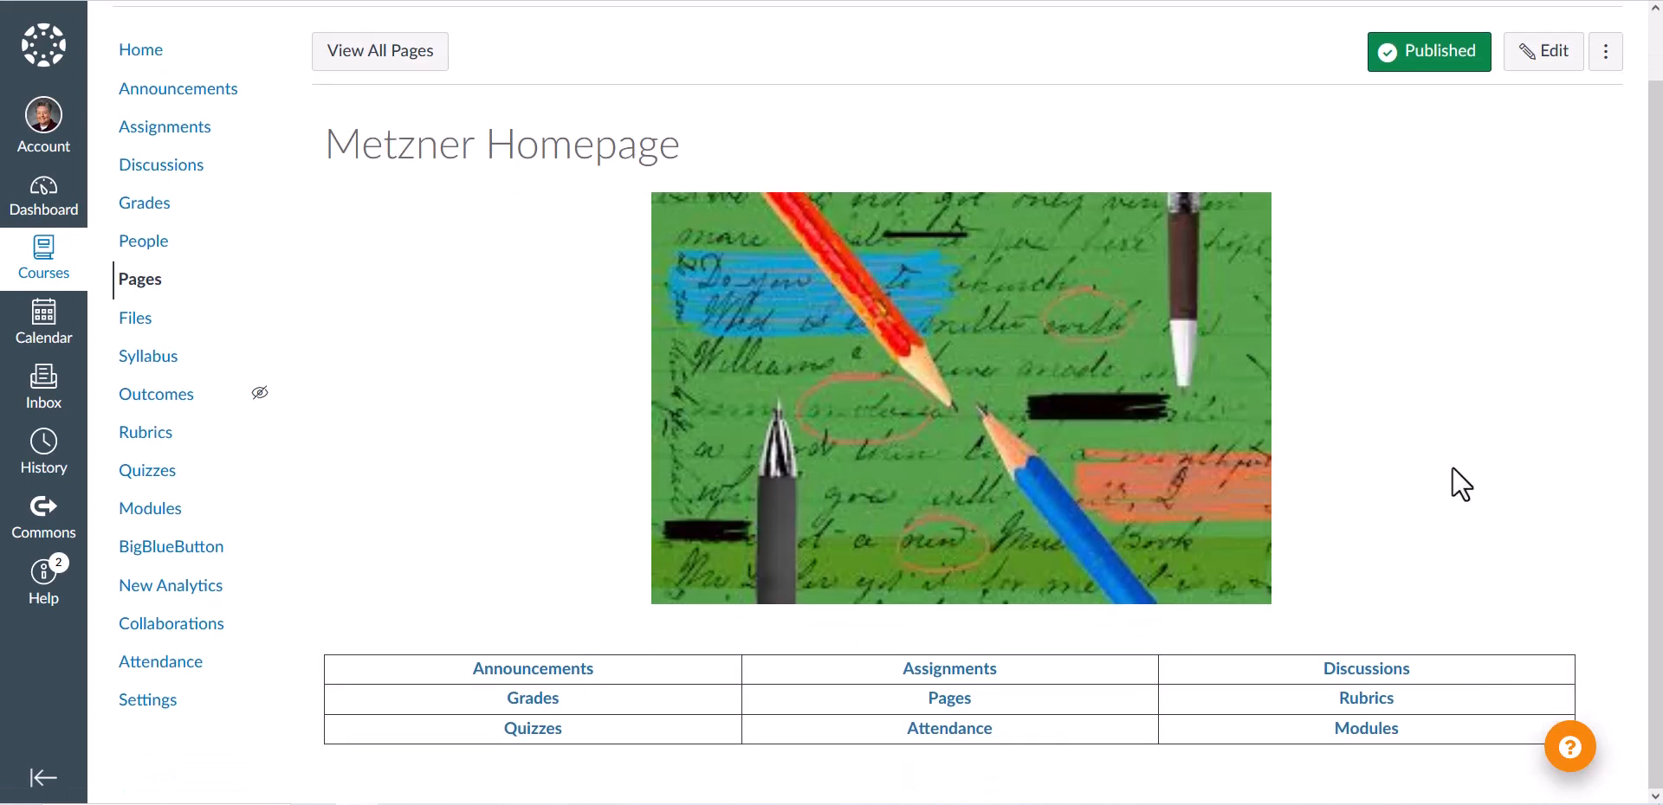
scroll(1351, 260, "up", 1)
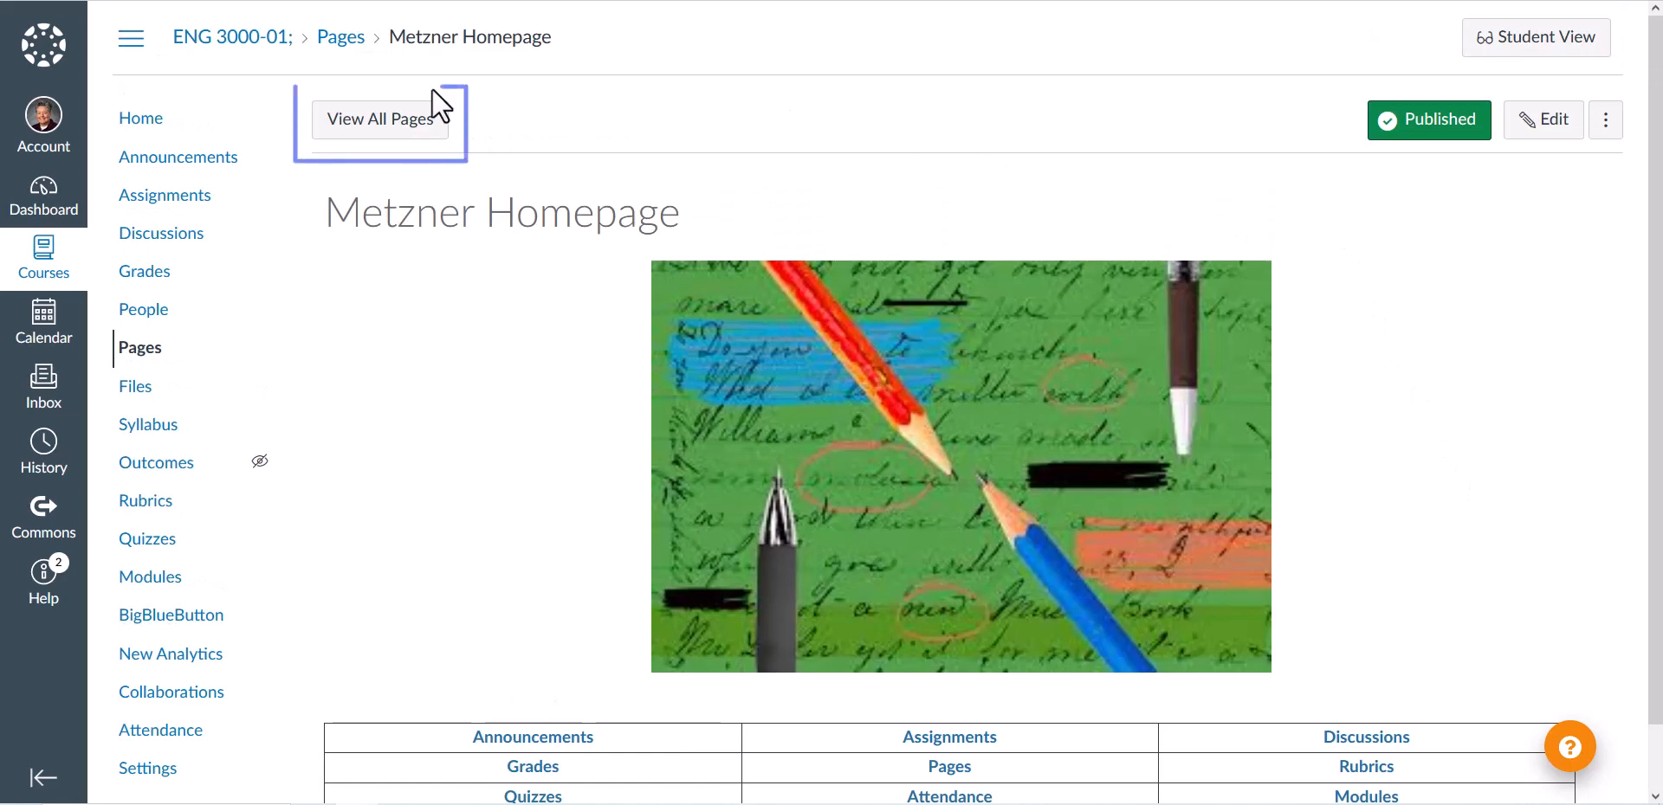
Find the new homepage in the list of all course pages and set it as the front page
left_click(386, 121)
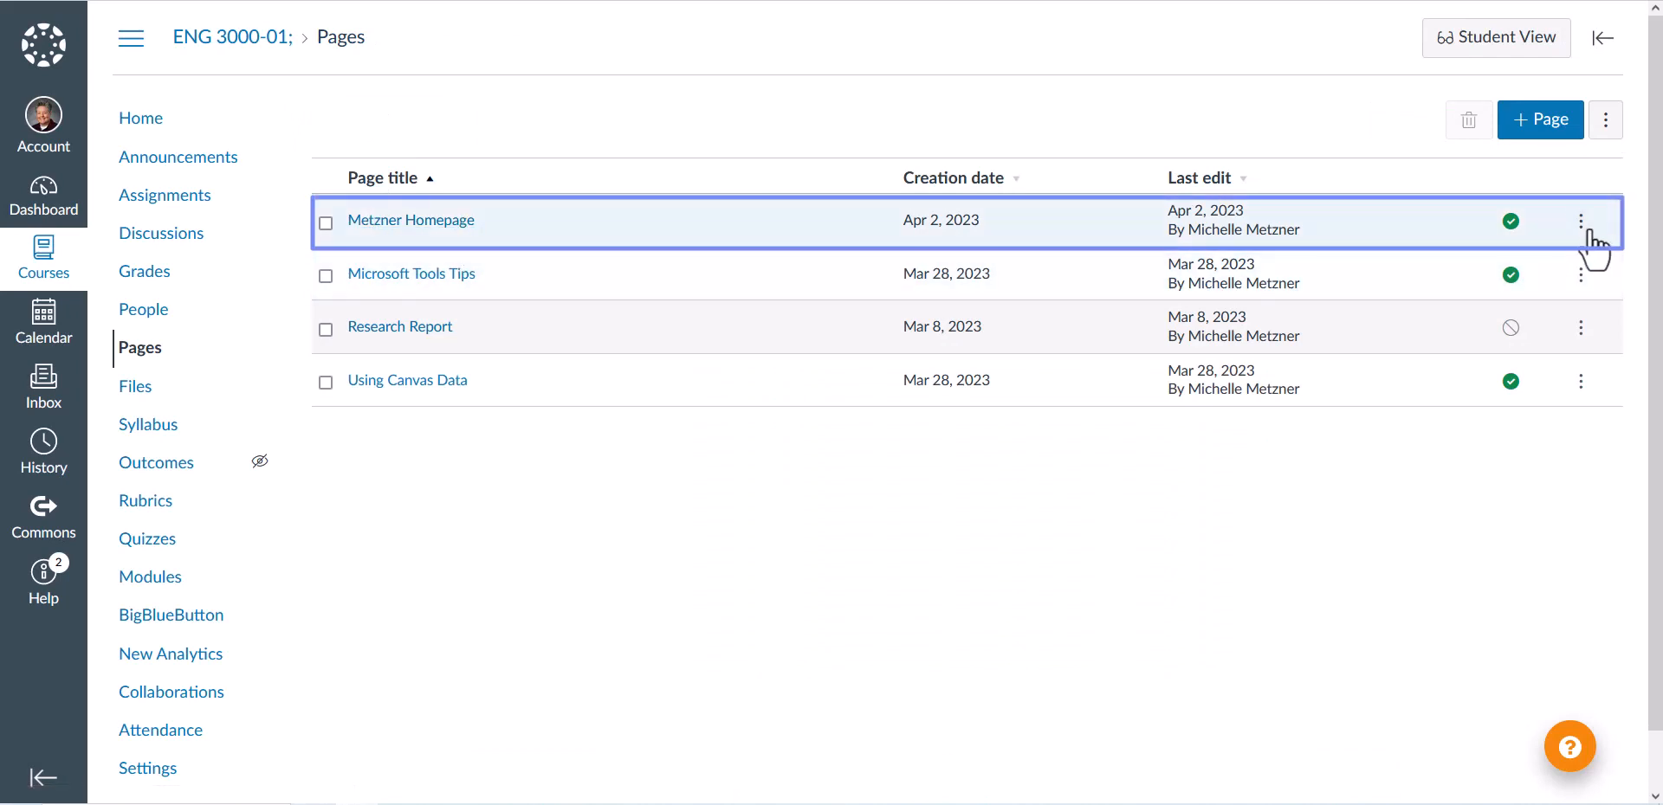
left_click(326, 224)
left_click(1581, 224)
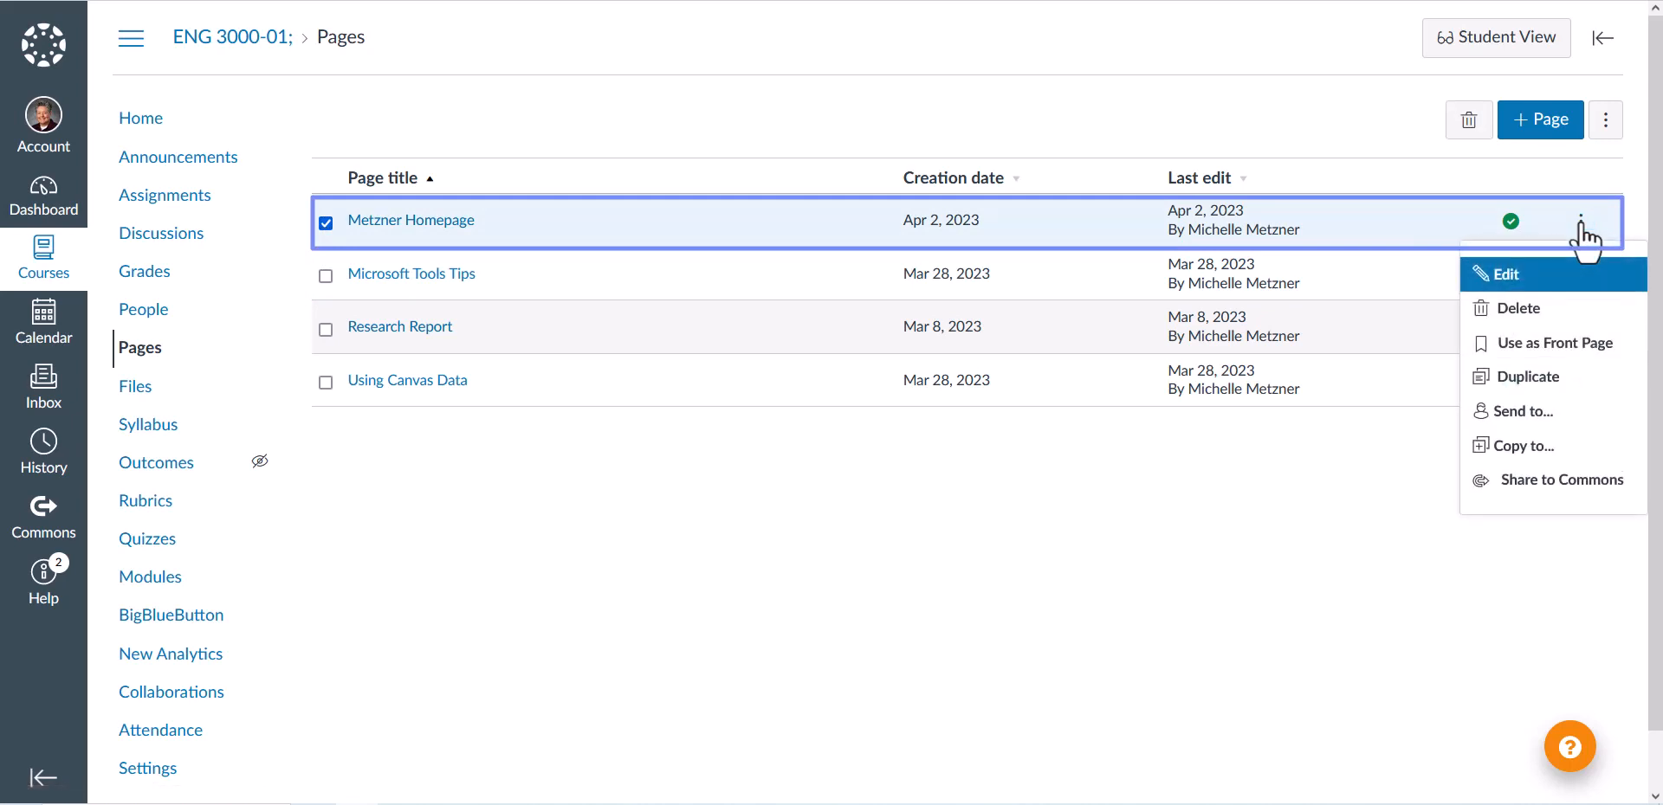
left_click(1576, 343)
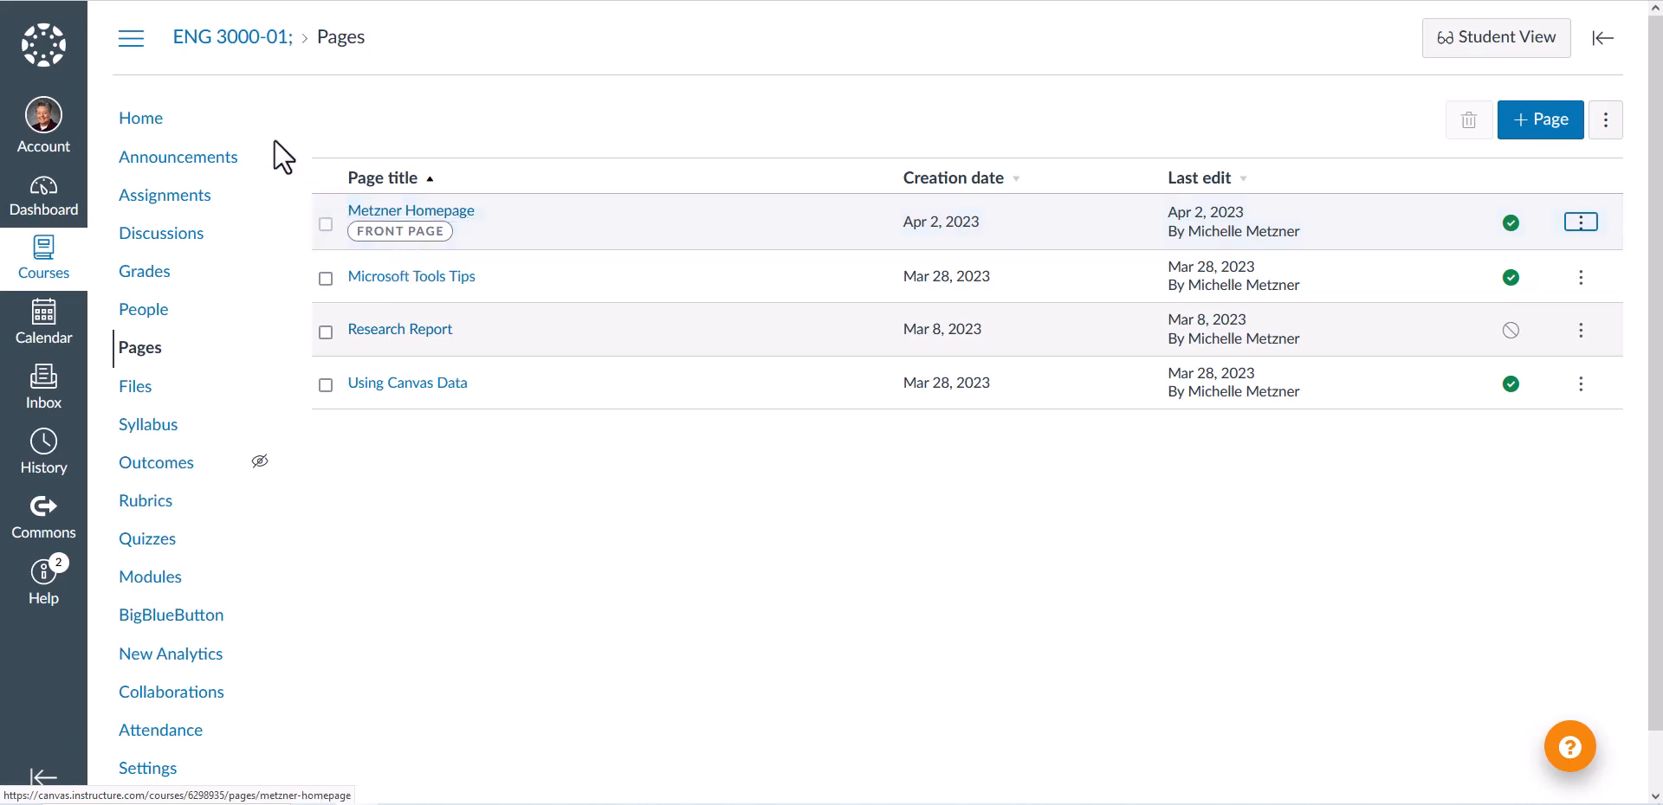
Change the course home page from Course Modules to Pages Front Page and save the choice
left_click(136, 130)
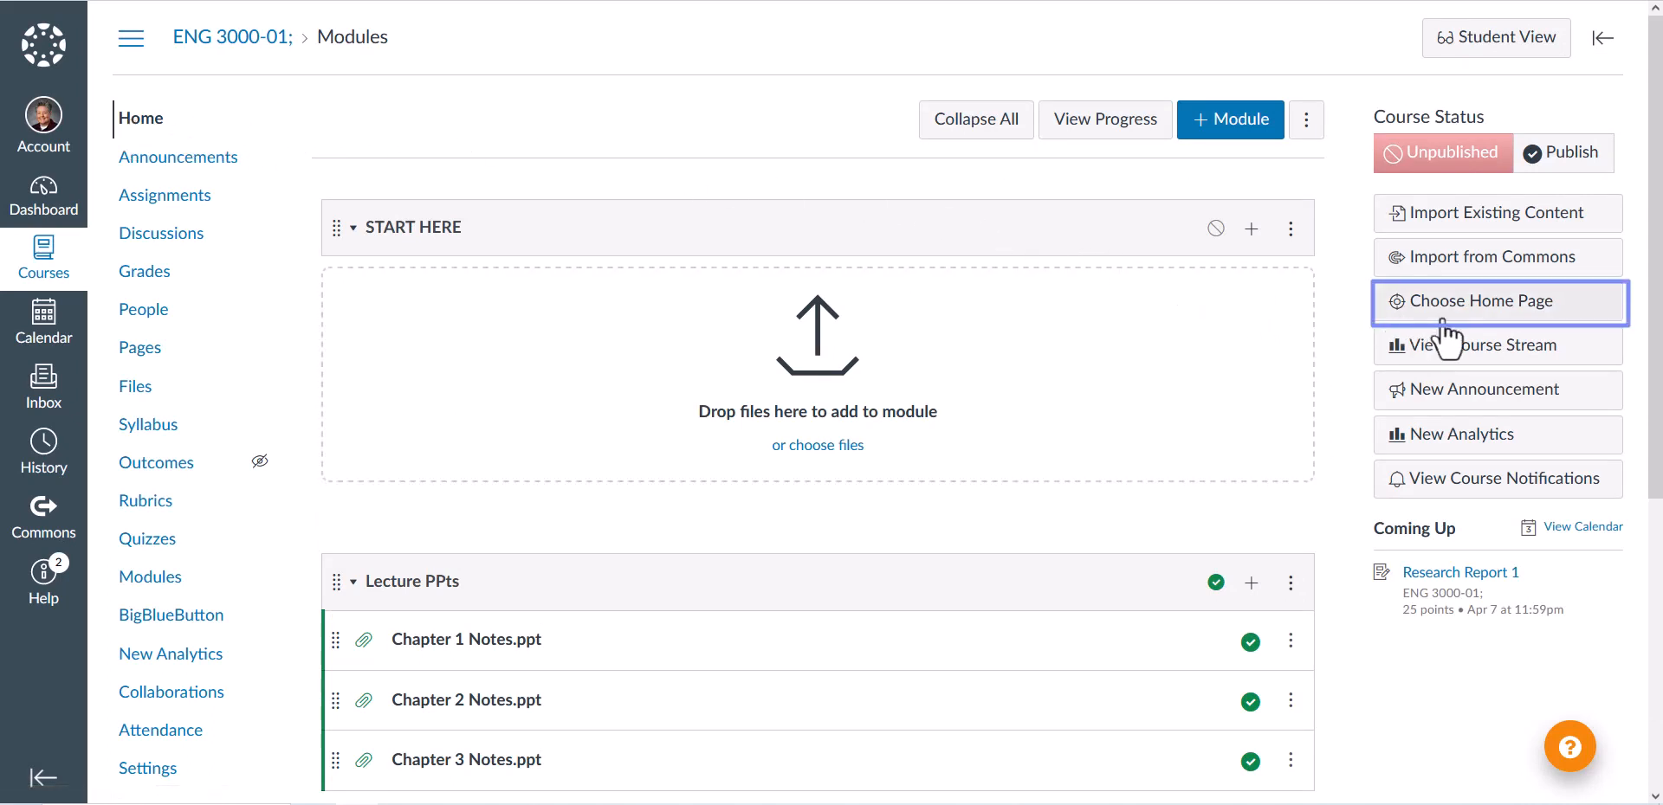
left_click(1590, 314)
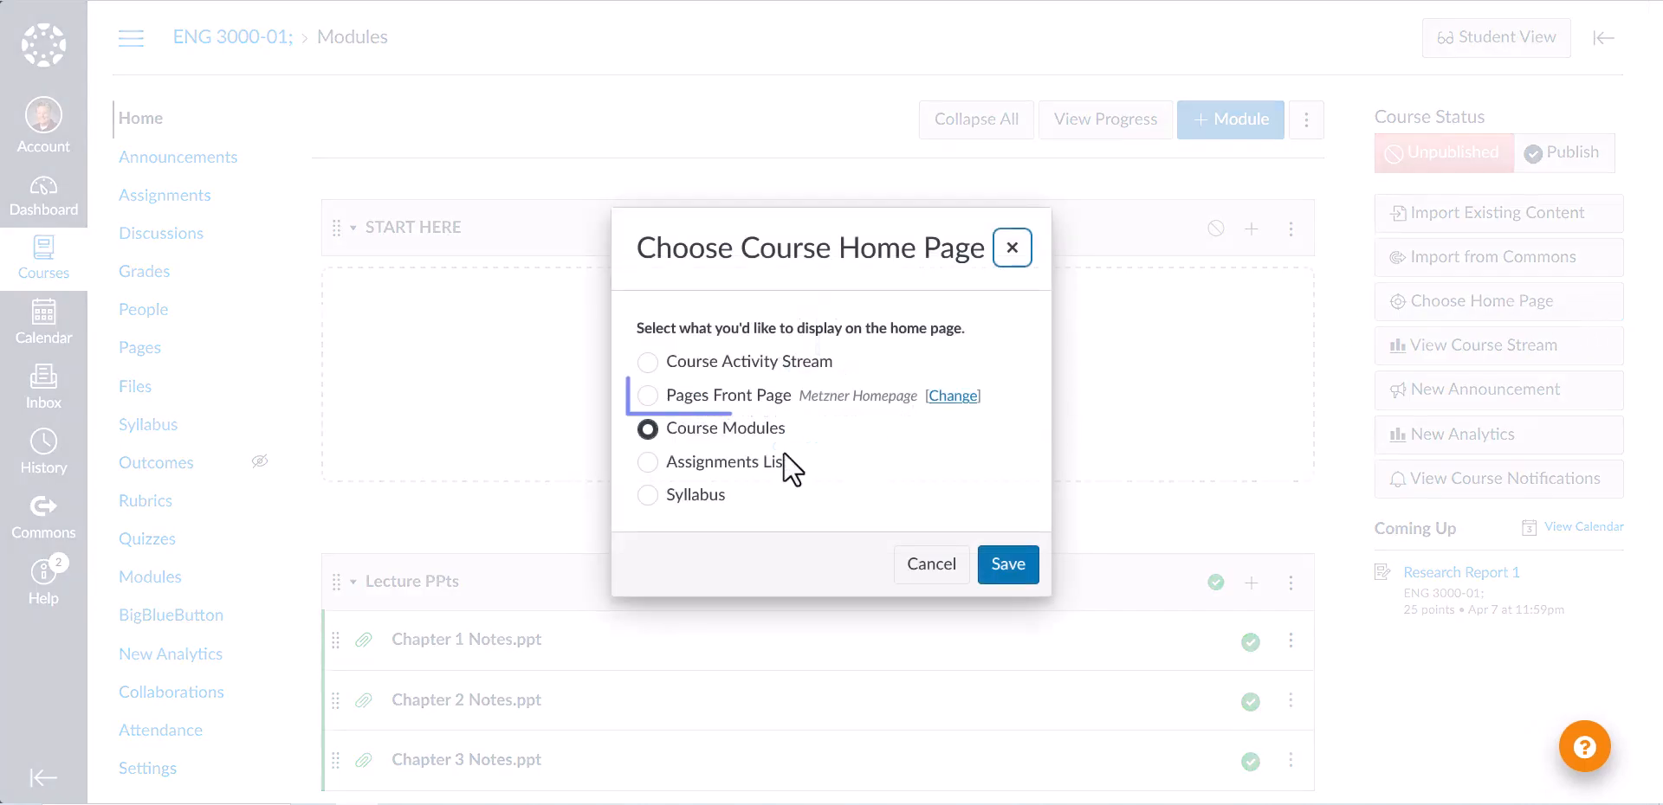
left_click(648, 396)
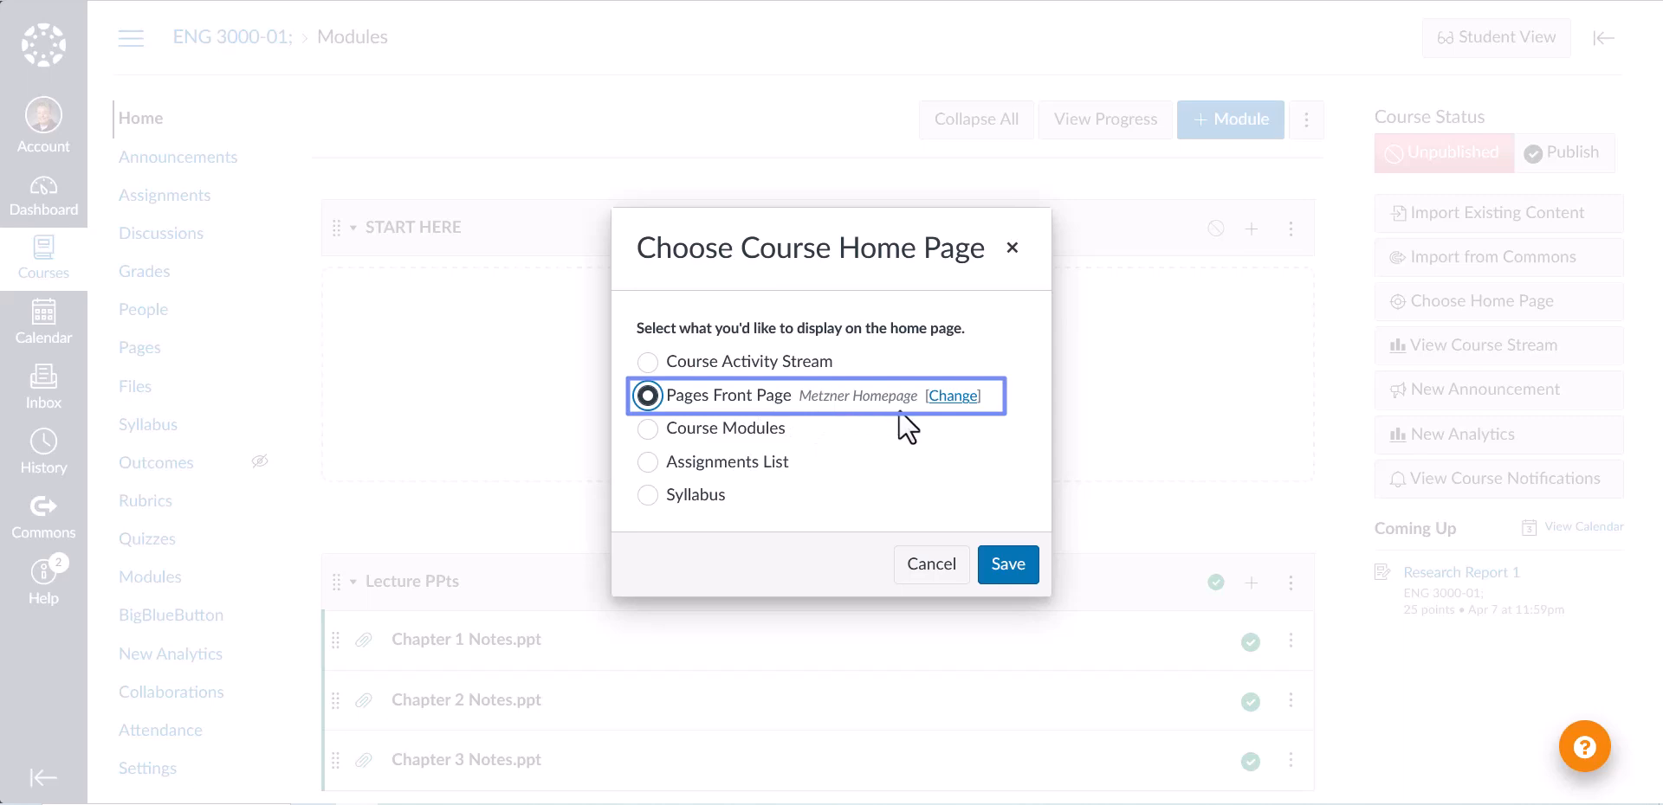
left_click(1007, 565)
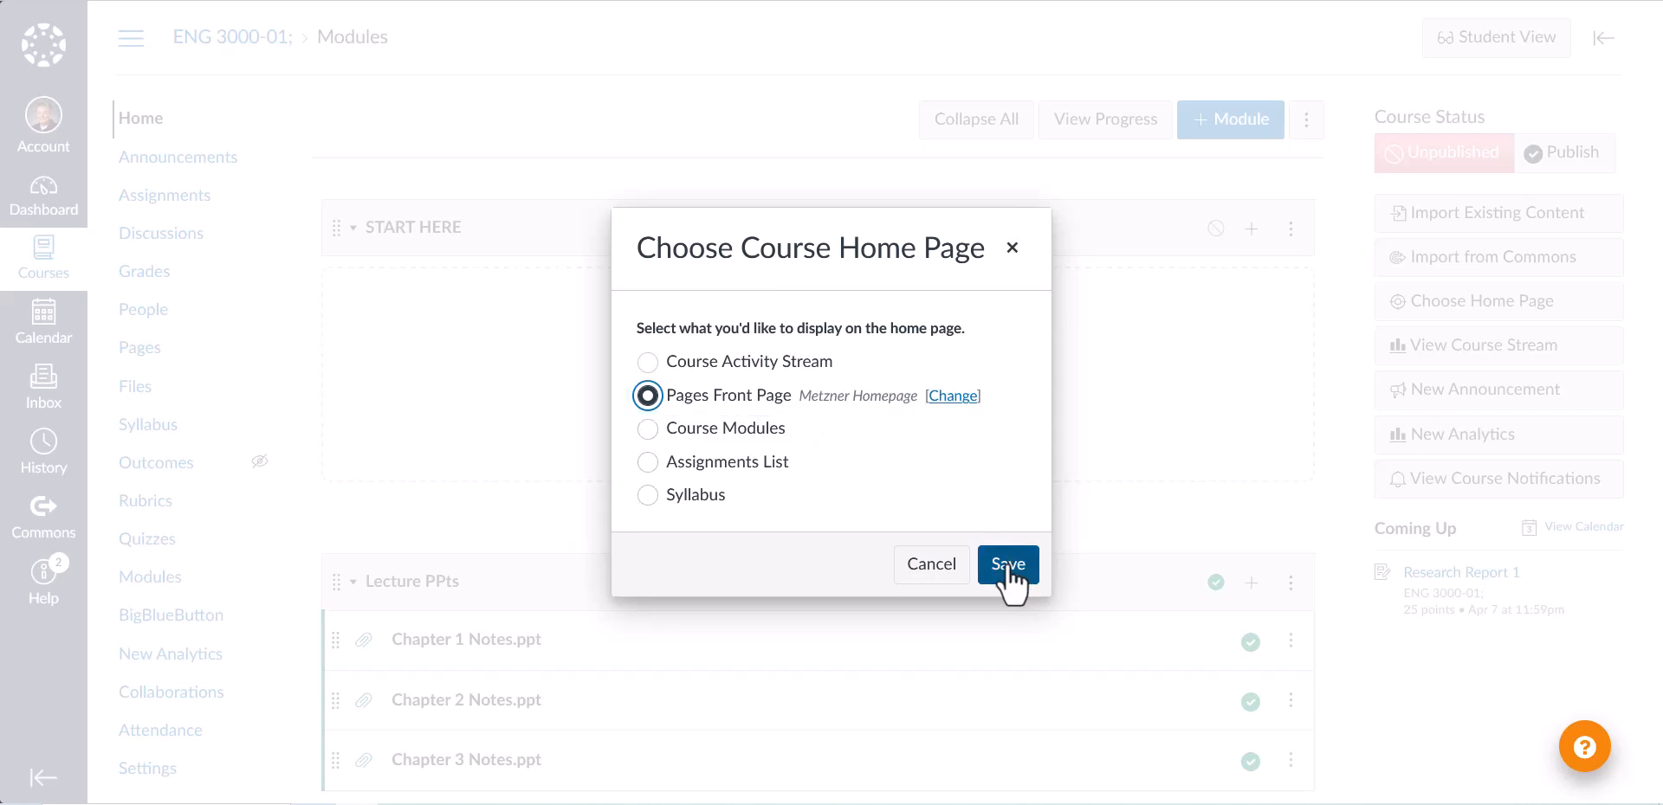
left_click(1008, 565)
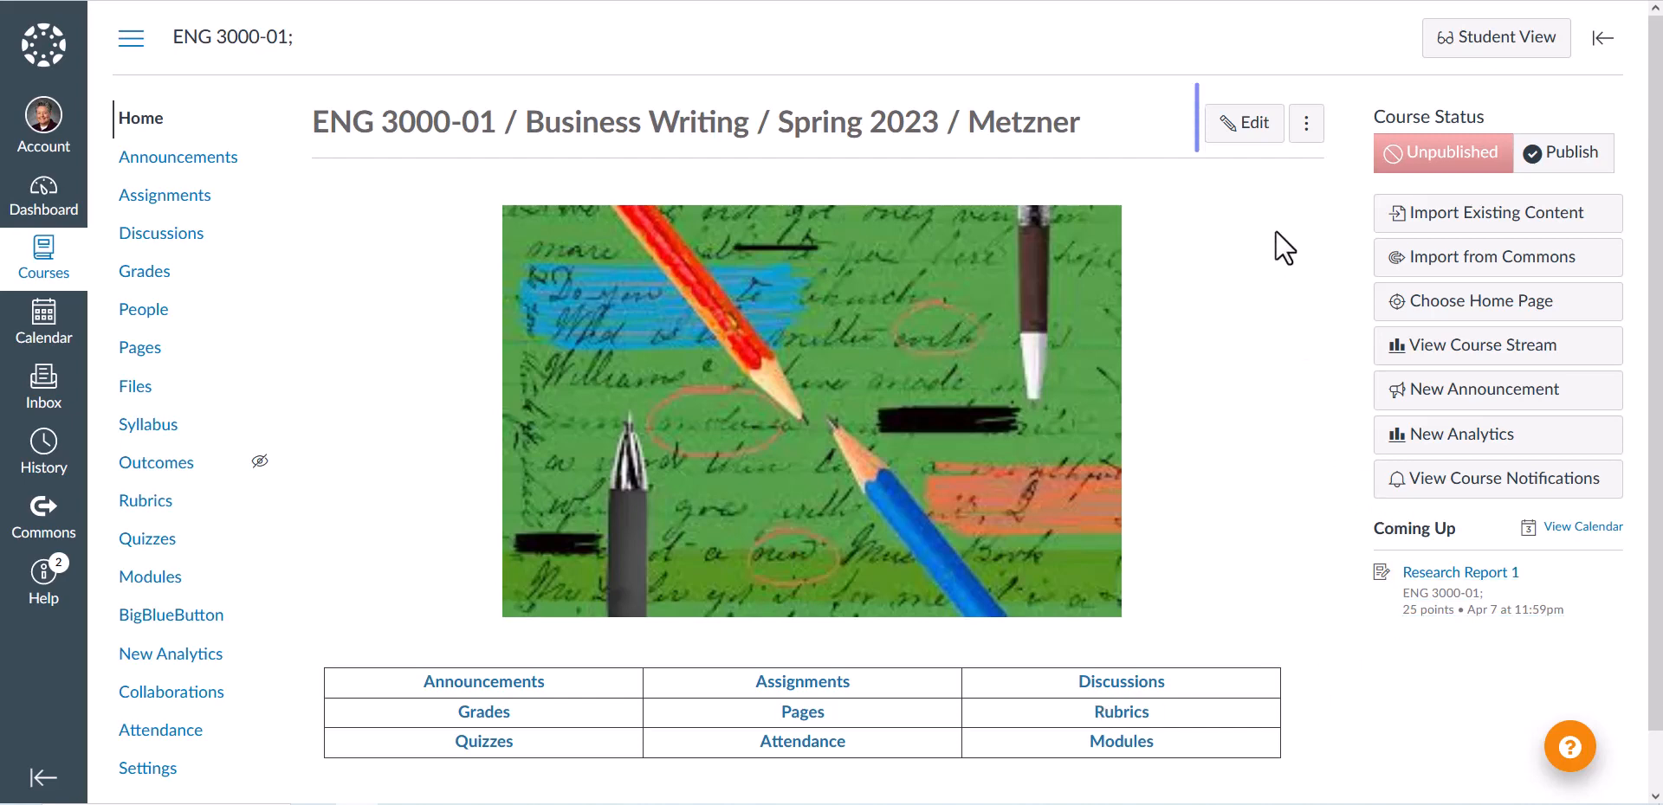
Open the homepage for editing and link the table's Announcements text to the Announcements entry under Course Navigation
left_click(1248, 126)
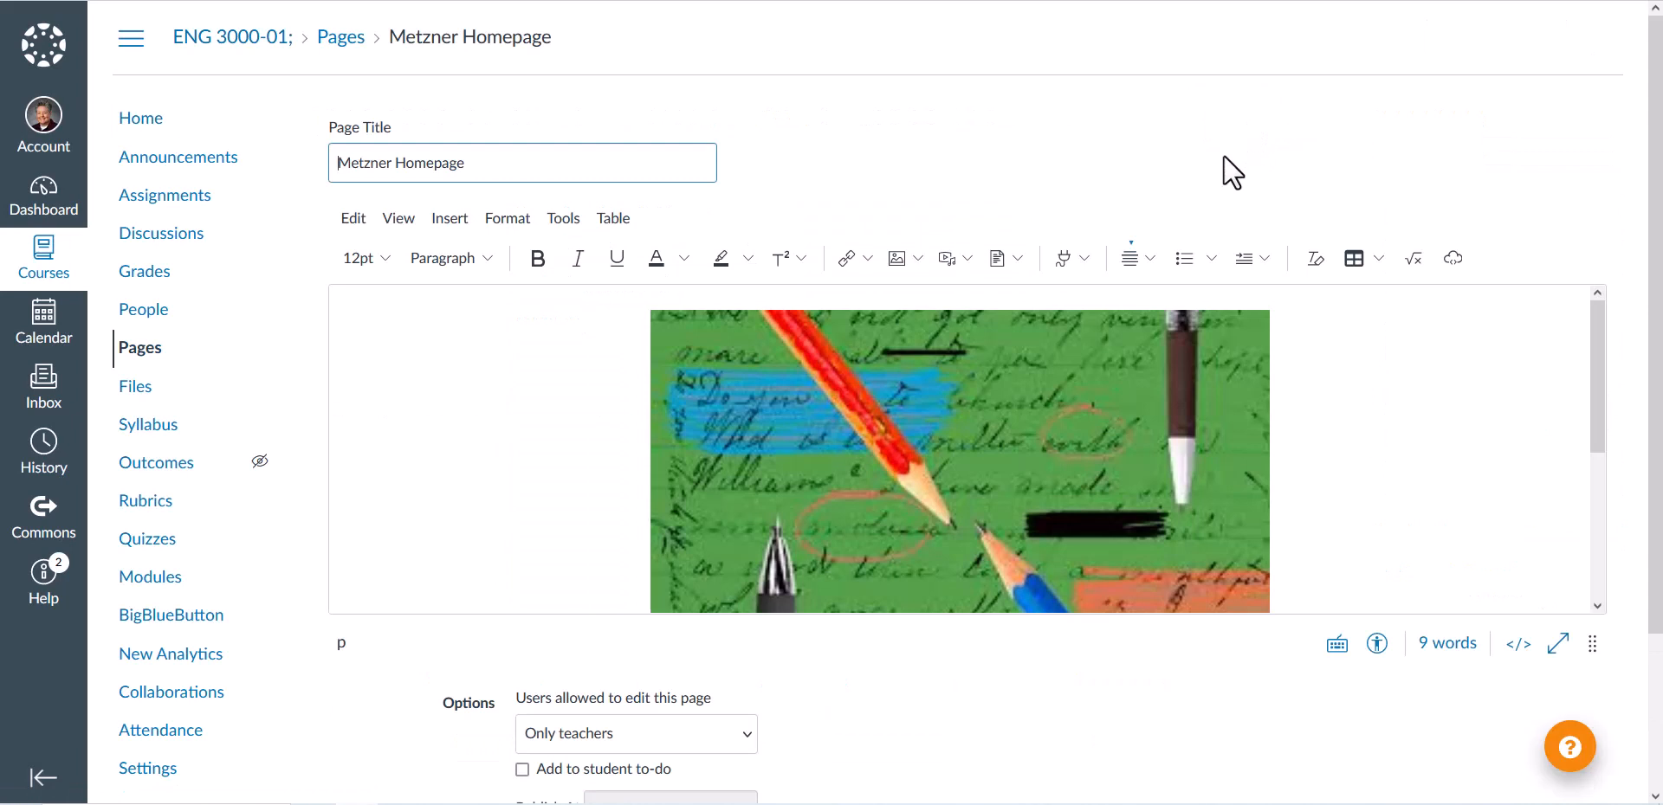
left_click_drag(1595, 342, 1602, 510)
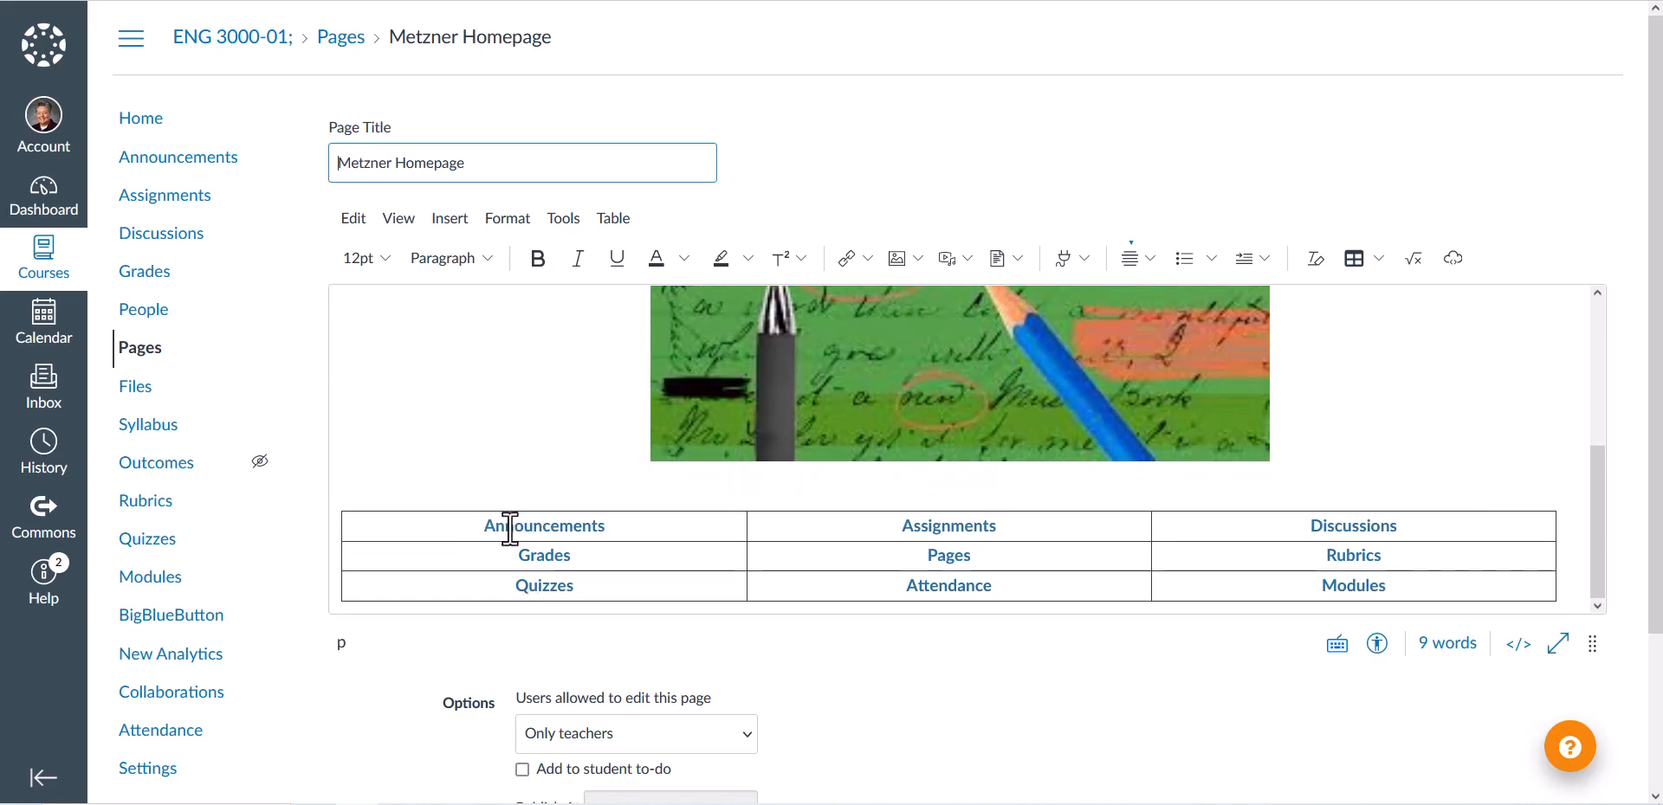
left_click_drag(481, 526, 615, 524)
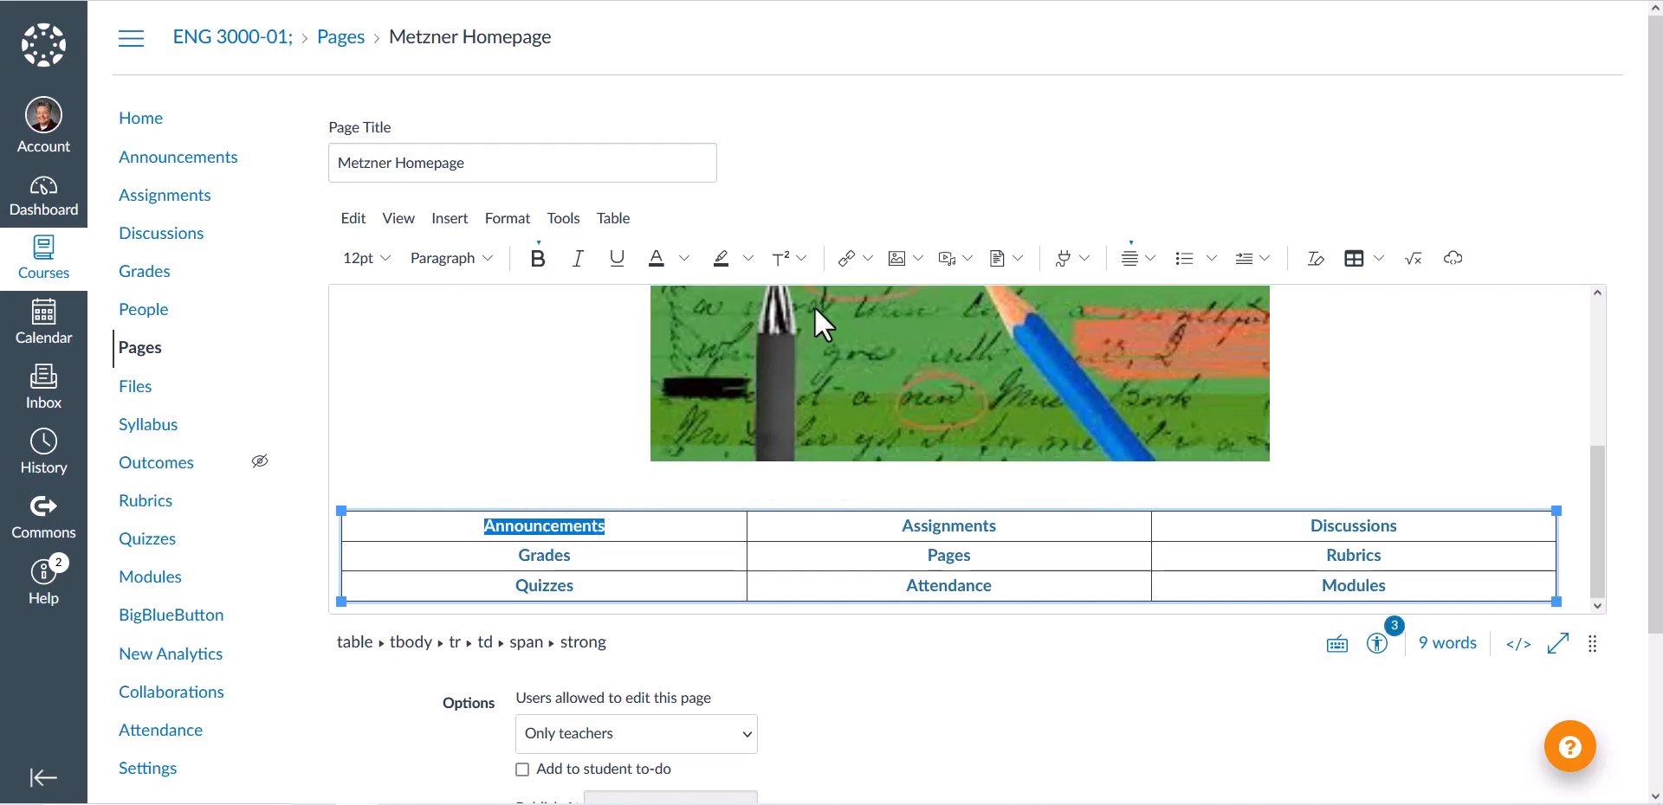
left_click(868, 259)
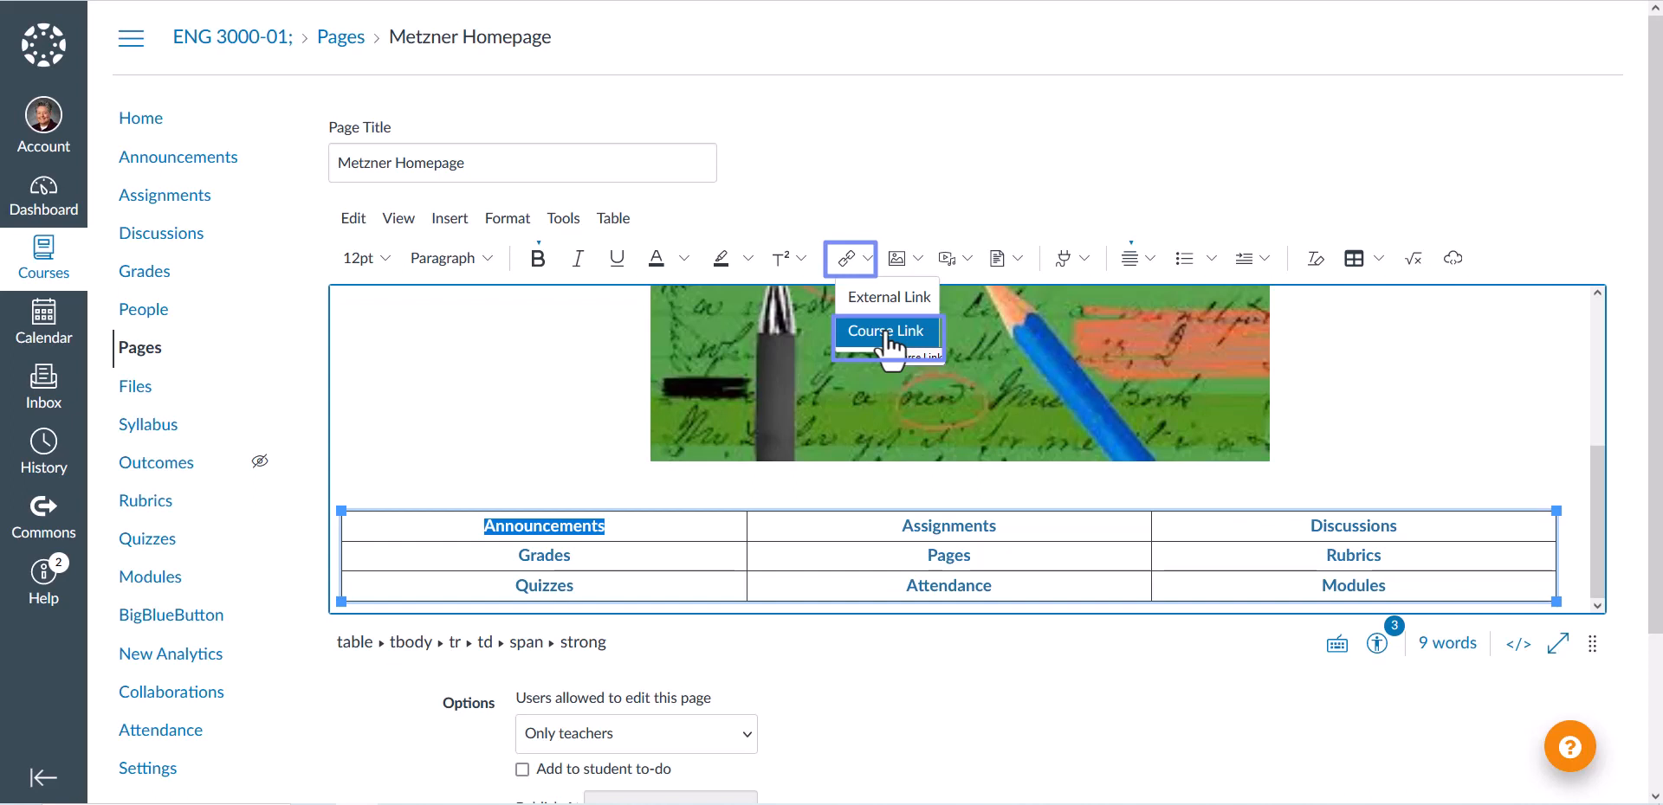
left_click(888, 338)
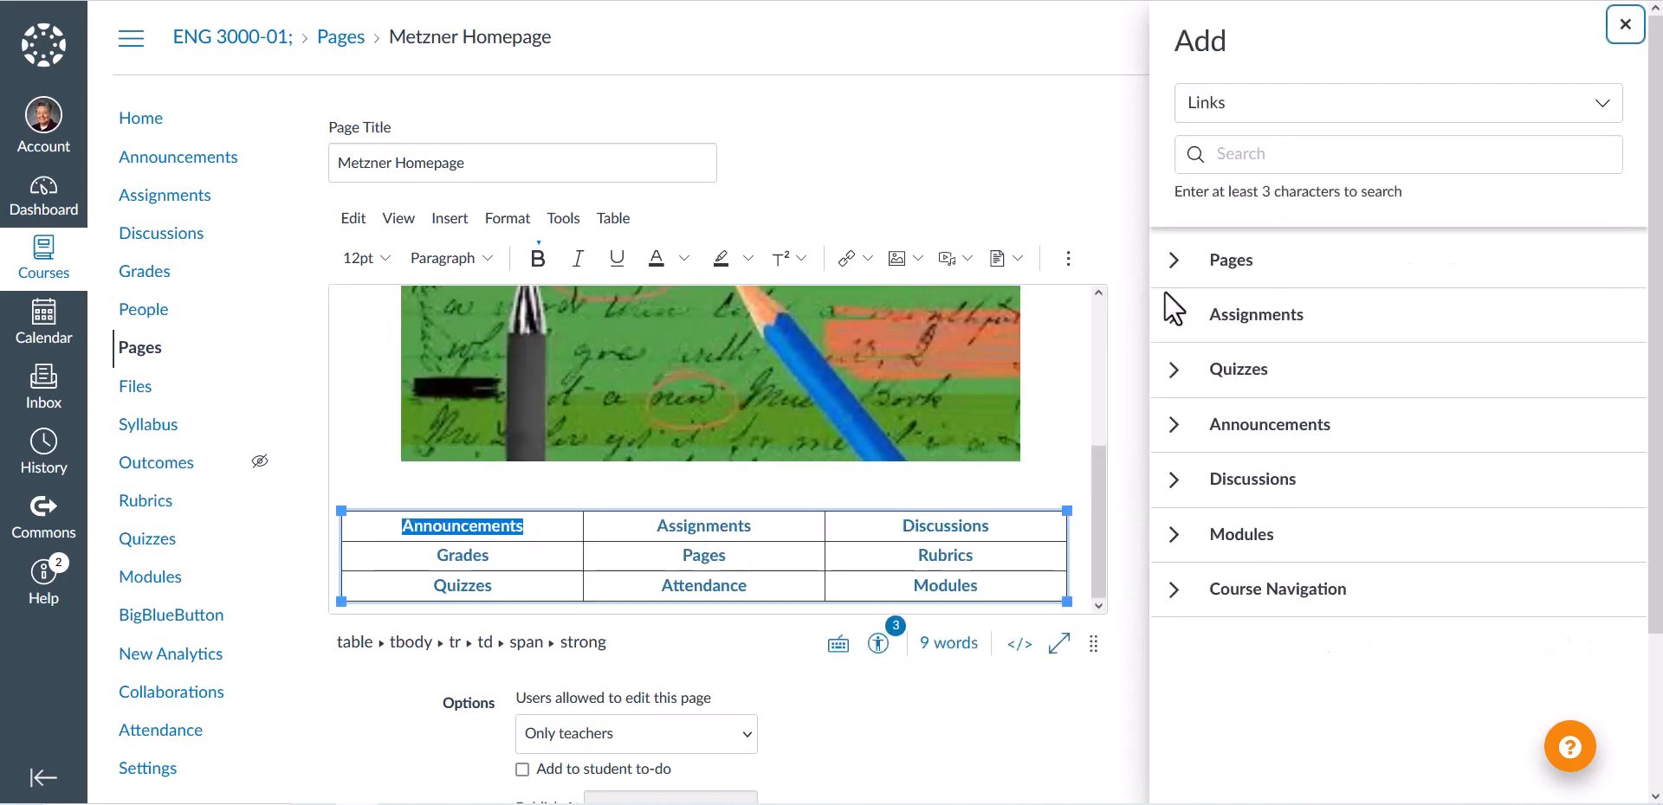
left_click(1176, 593)
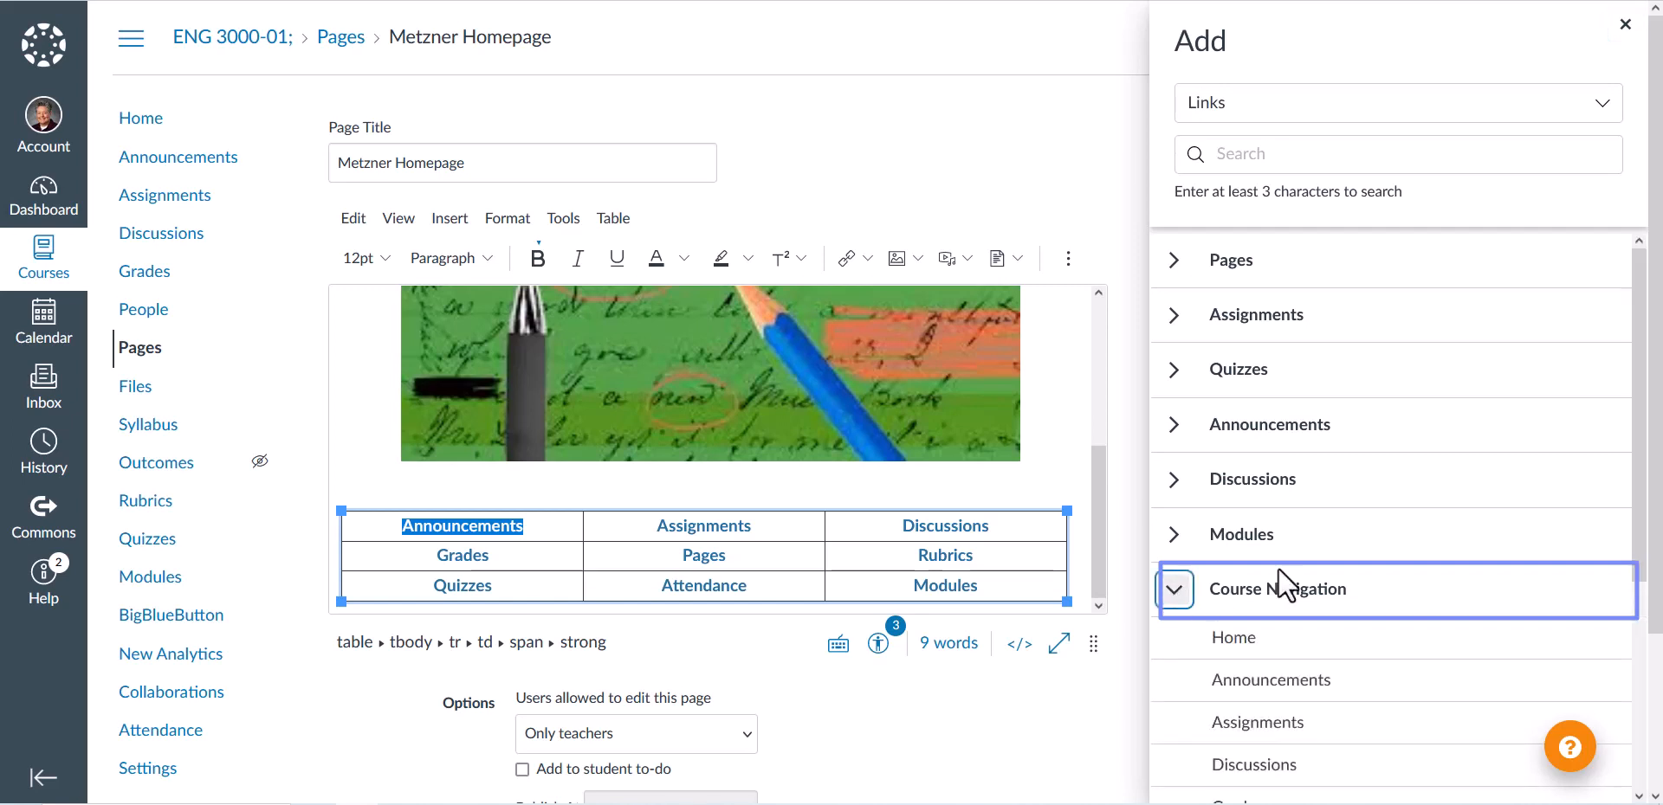
left_click_drag(1643, 275, 1649, 462)
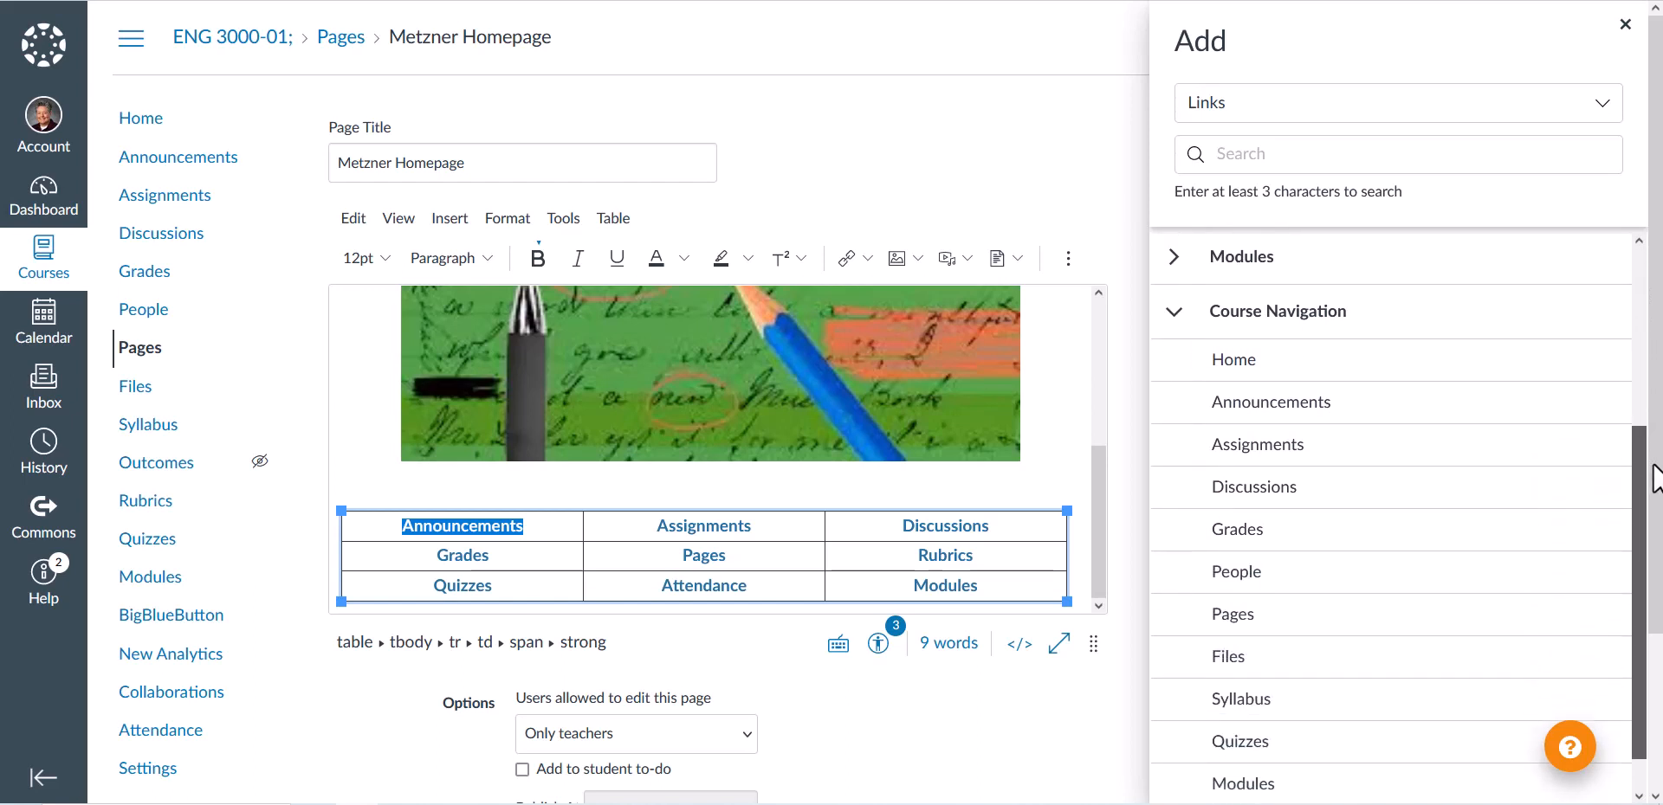
left_click(1297, 407)
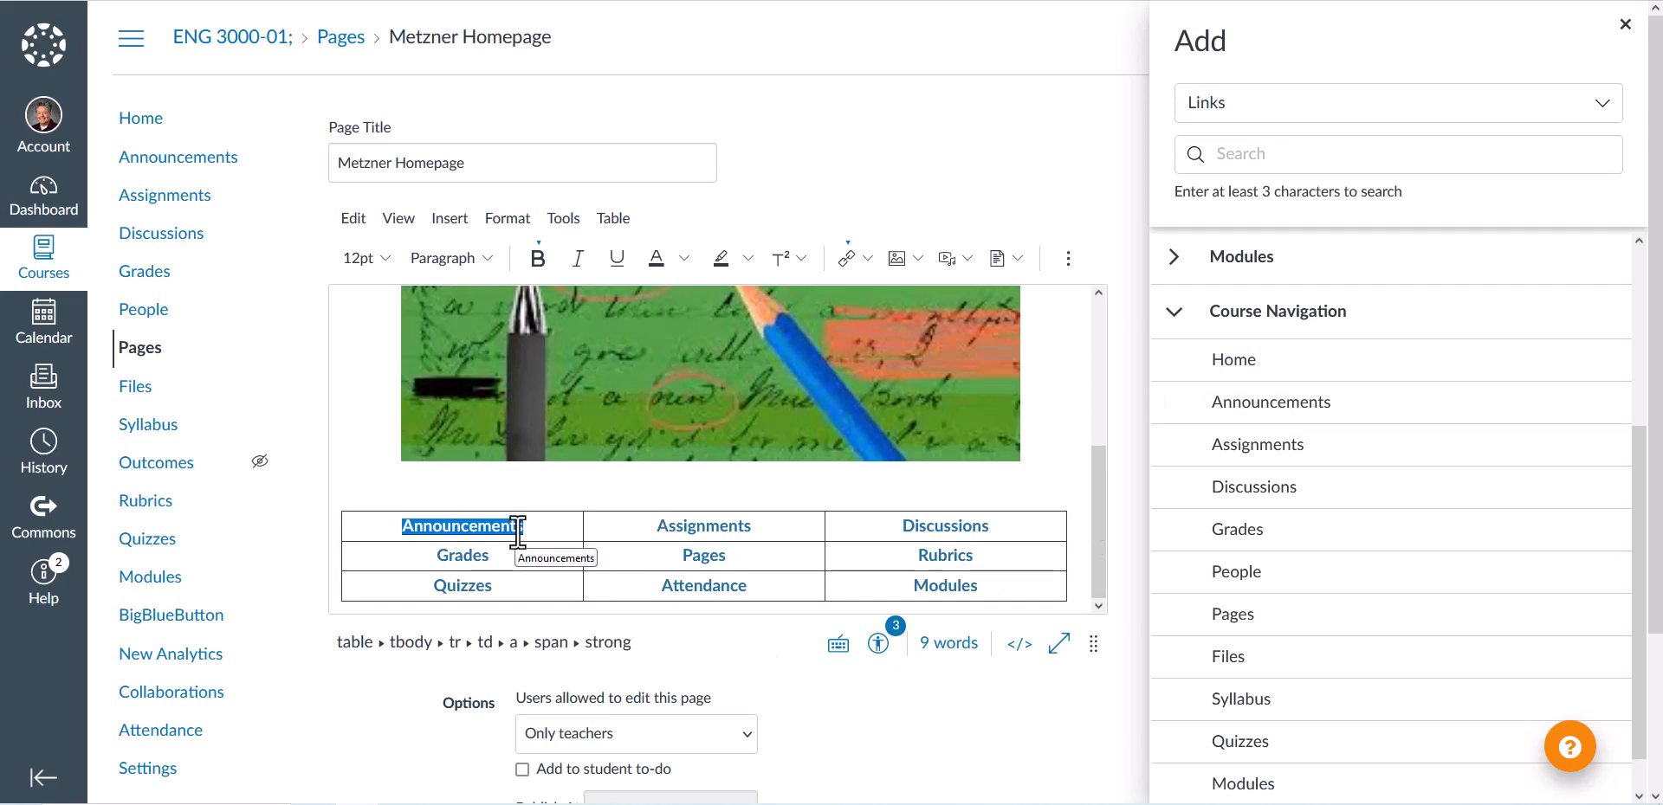
Link the table's Assignments and Discussions texts to their matching Course Navigation entries
left_click(658, 525)
left_click_drag(658, 526, 753, 523)
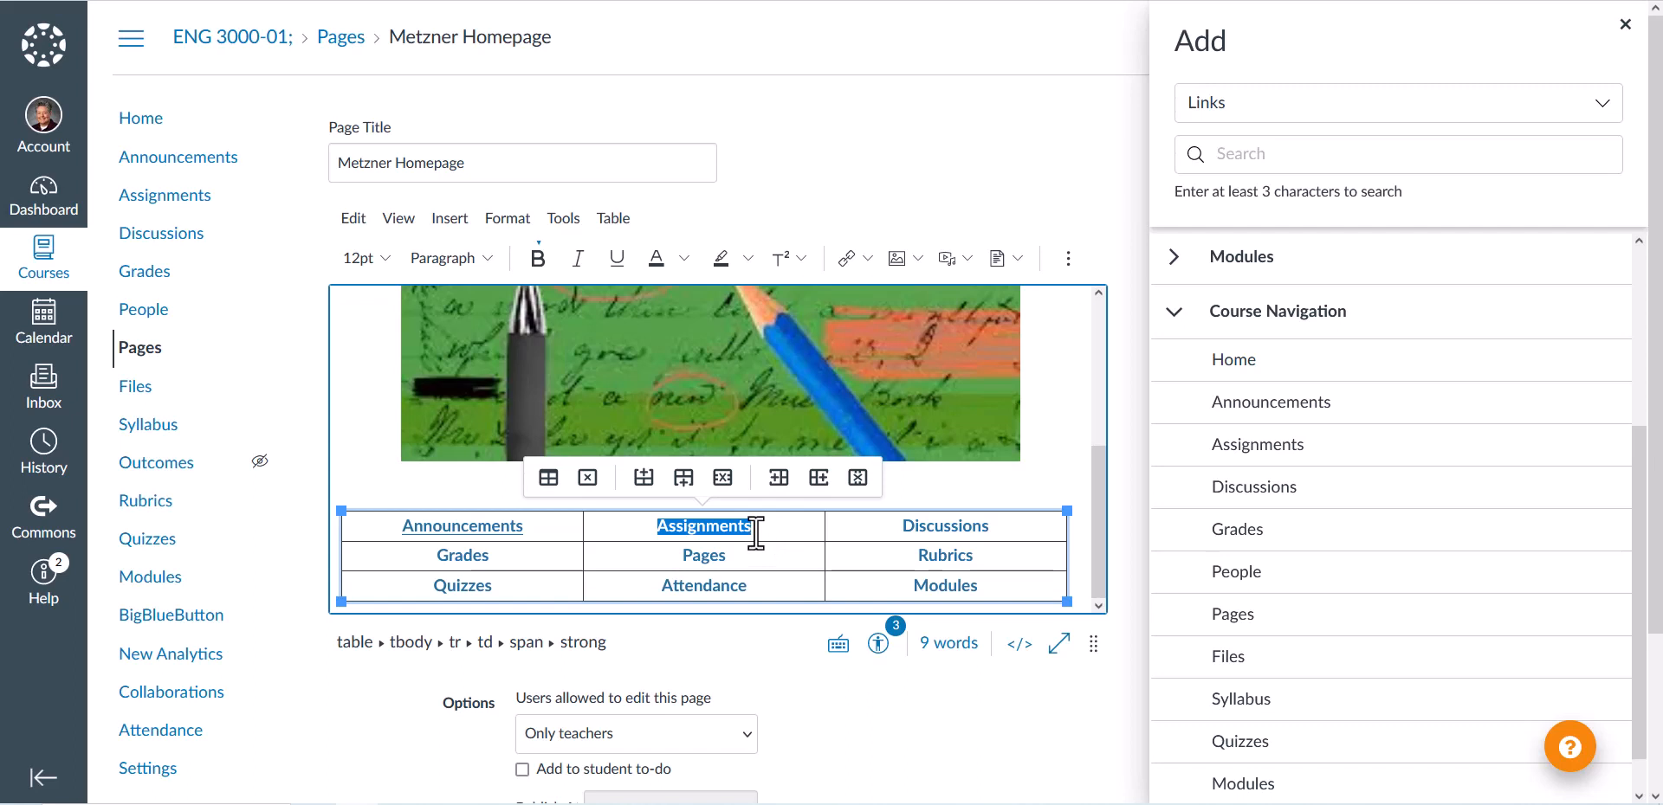
left_click(1249, 442)
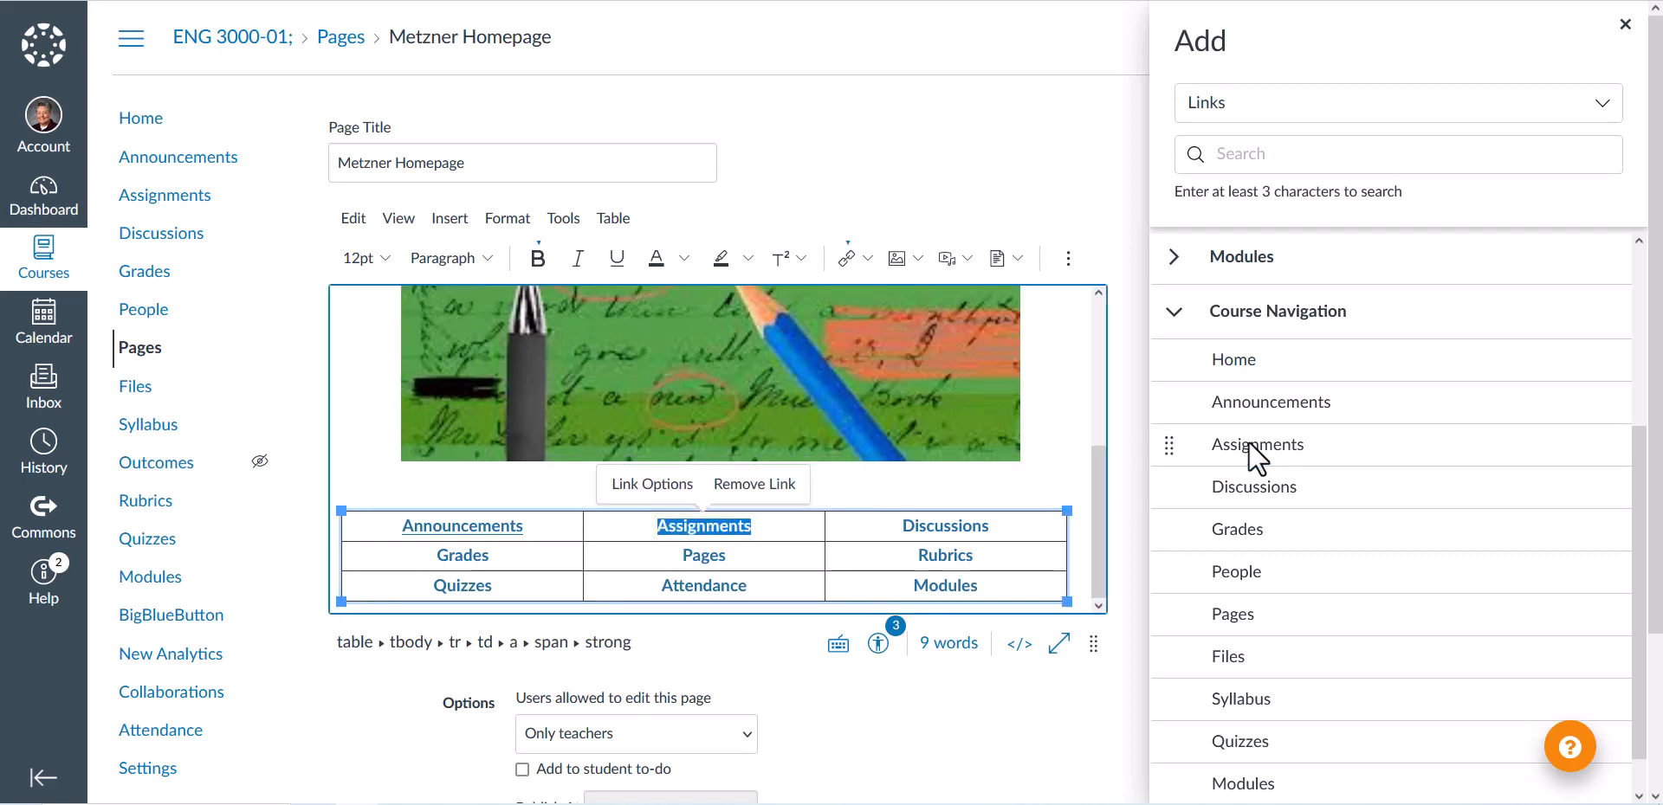
left_click_drag(901, 525, 1000, 525)
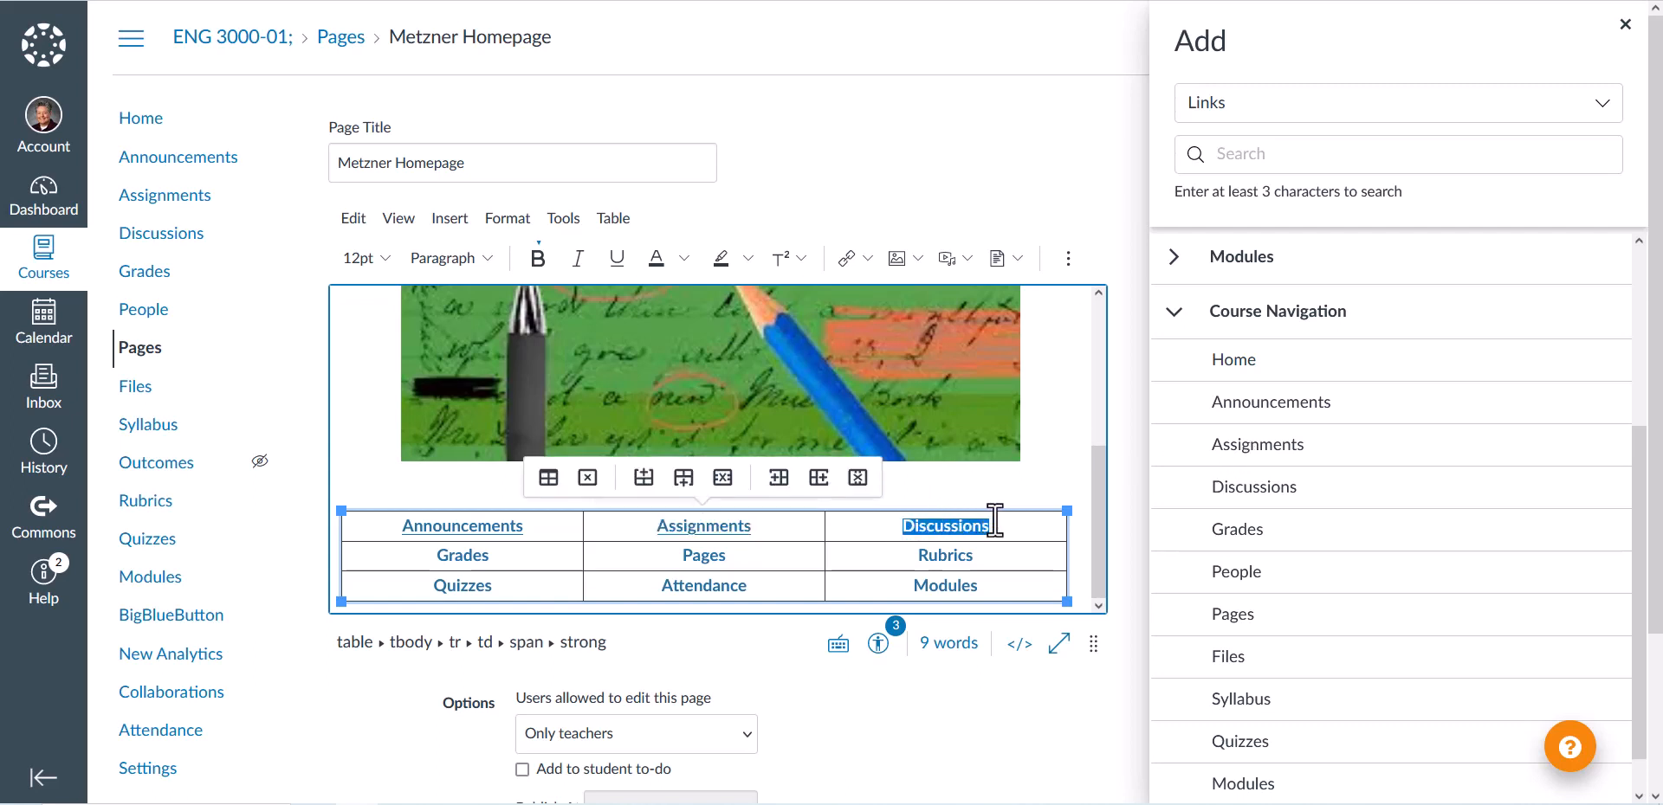
left_click(1280, 485)
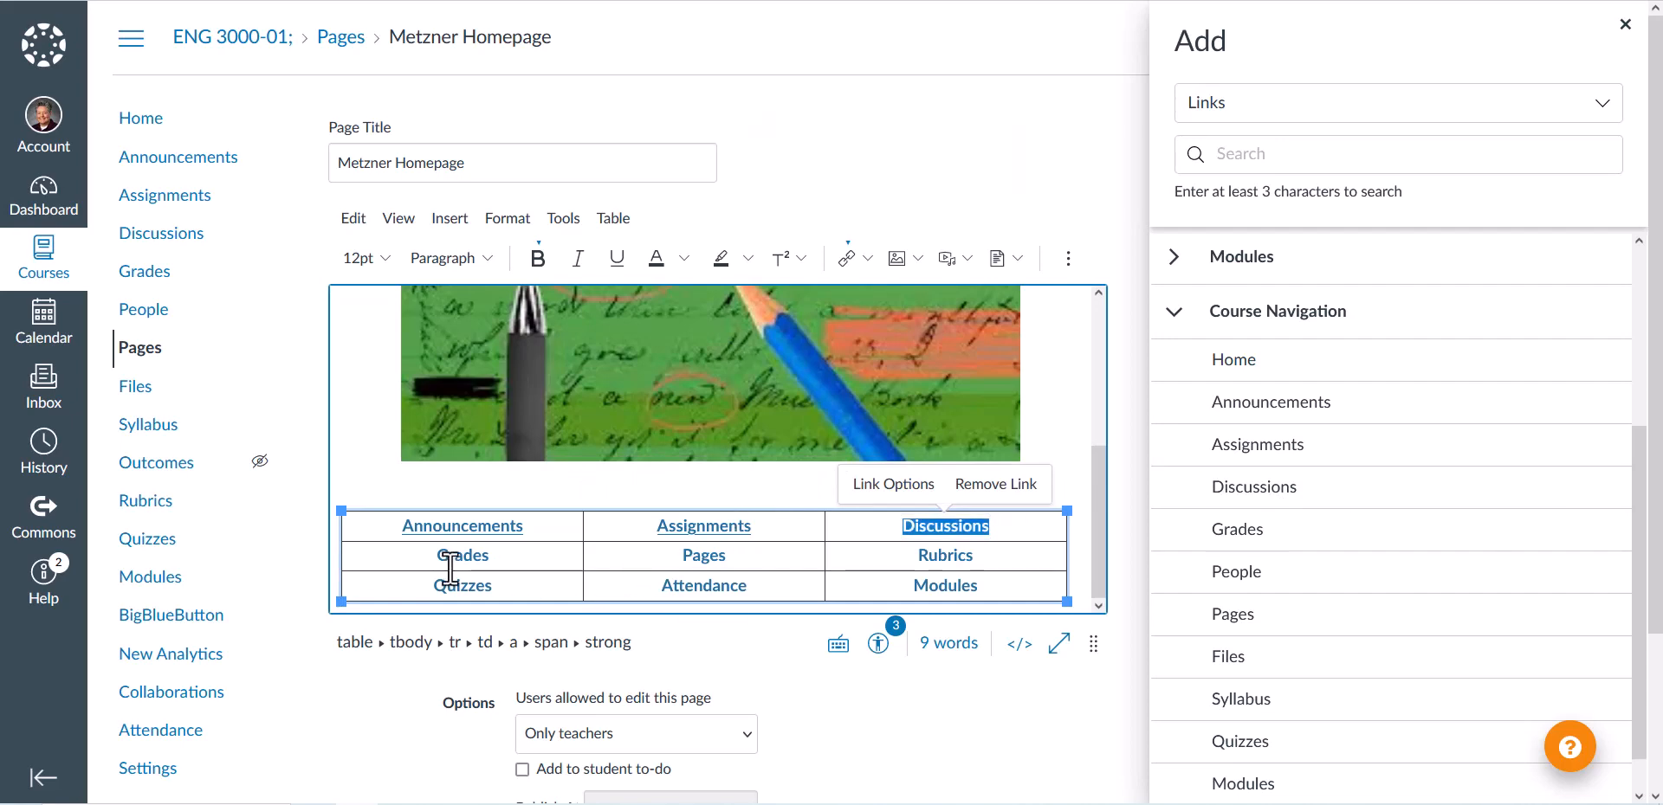
Save the edited homepage with its linked navigation table
left_click(942, 585)
scroll(1070, 653, "down", 2)
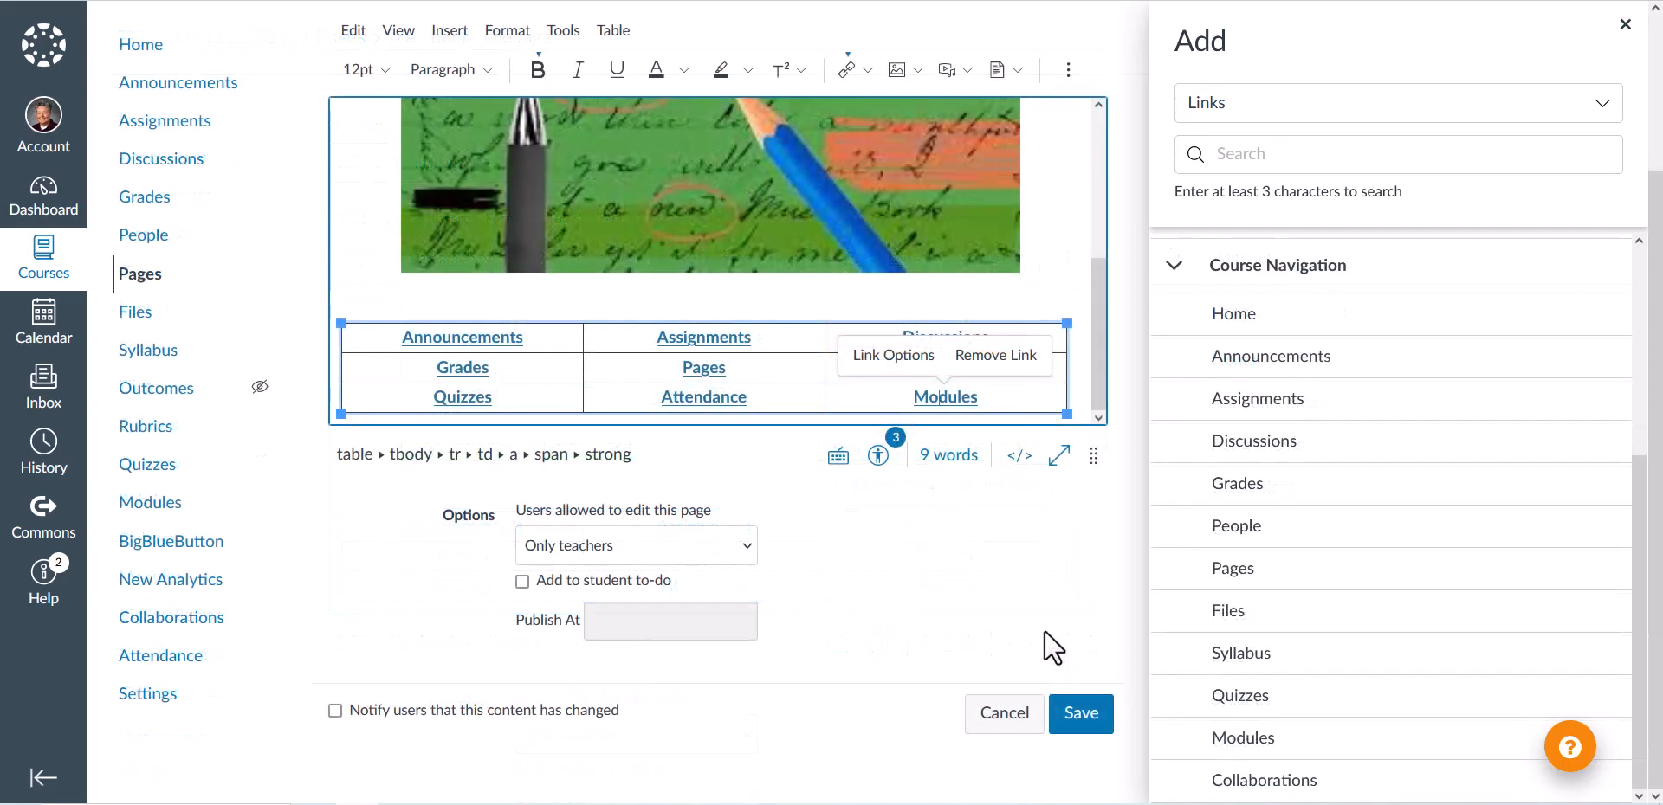
left_click(1083, 711)
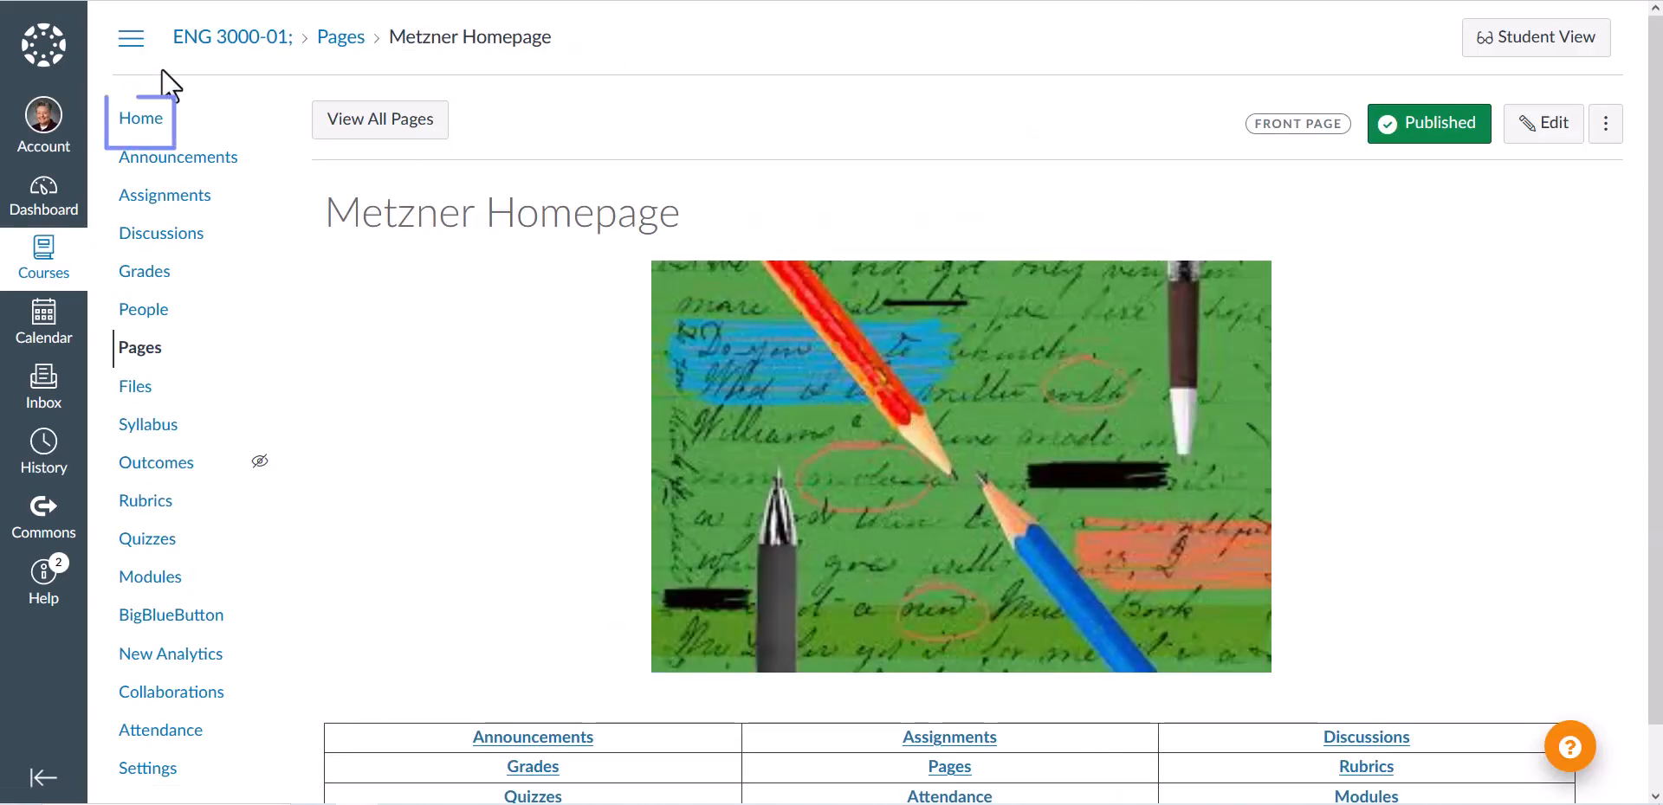
Test the table's Grades and Assignments links from the course home page, returning to the home page after each
left_click(147, 121)
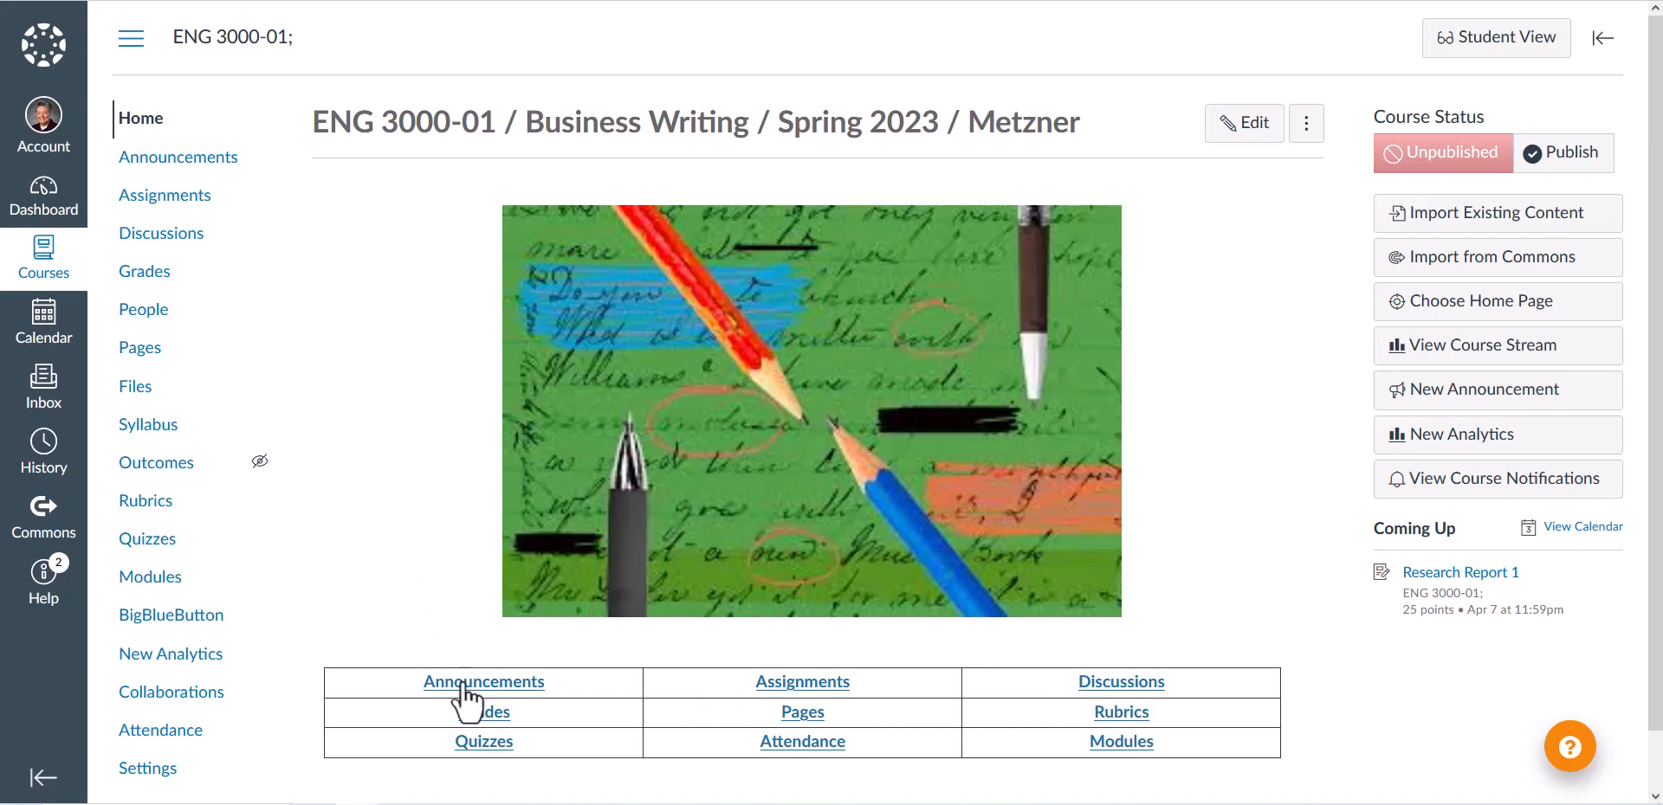
left_click(482, 715)
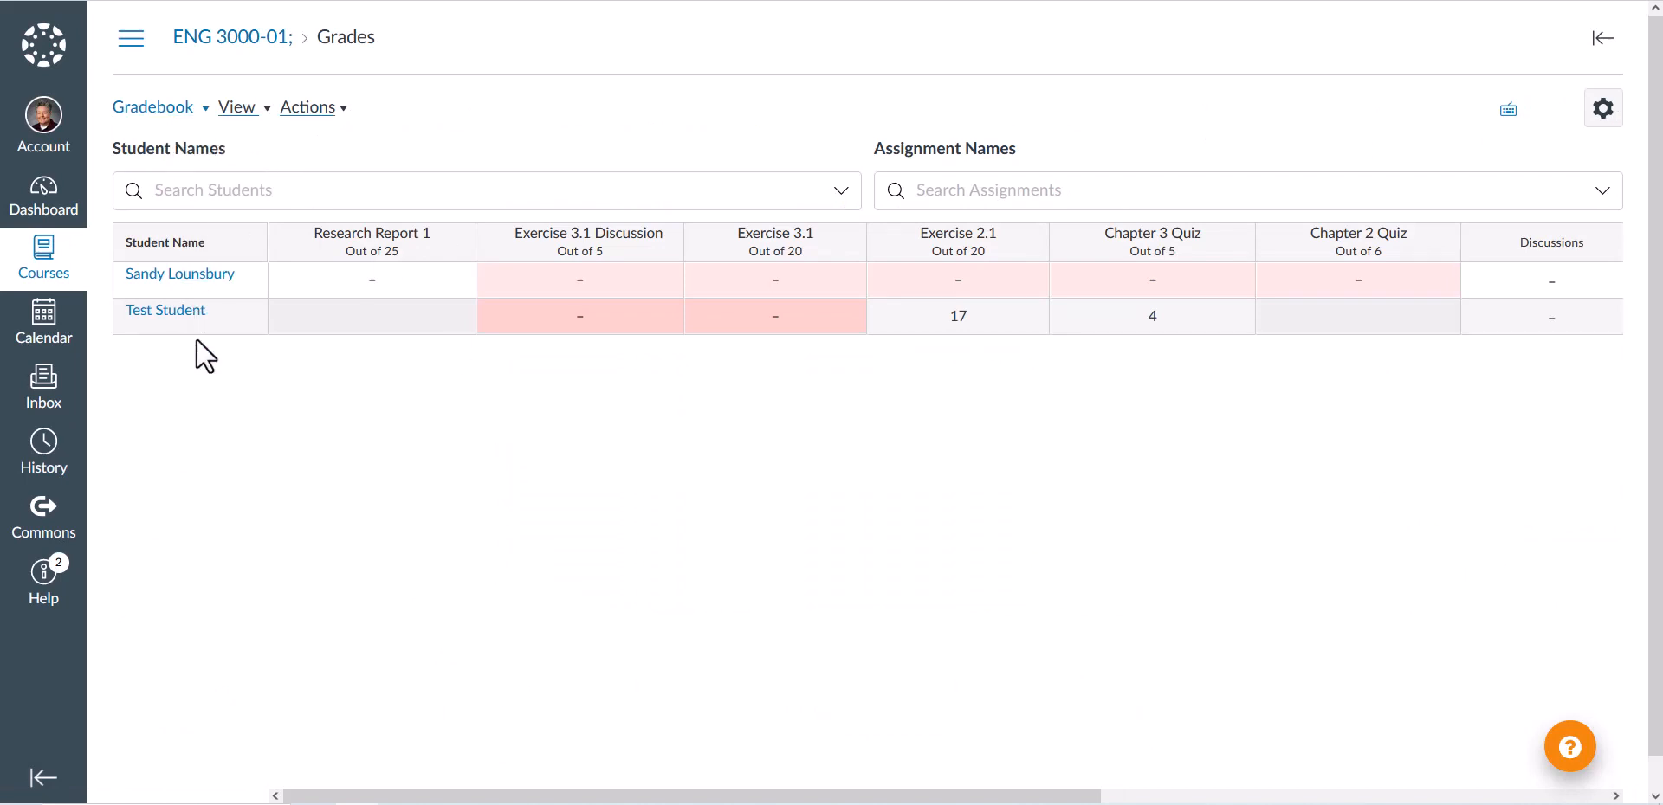
left_click(135, 42)
left_click(141, 125)
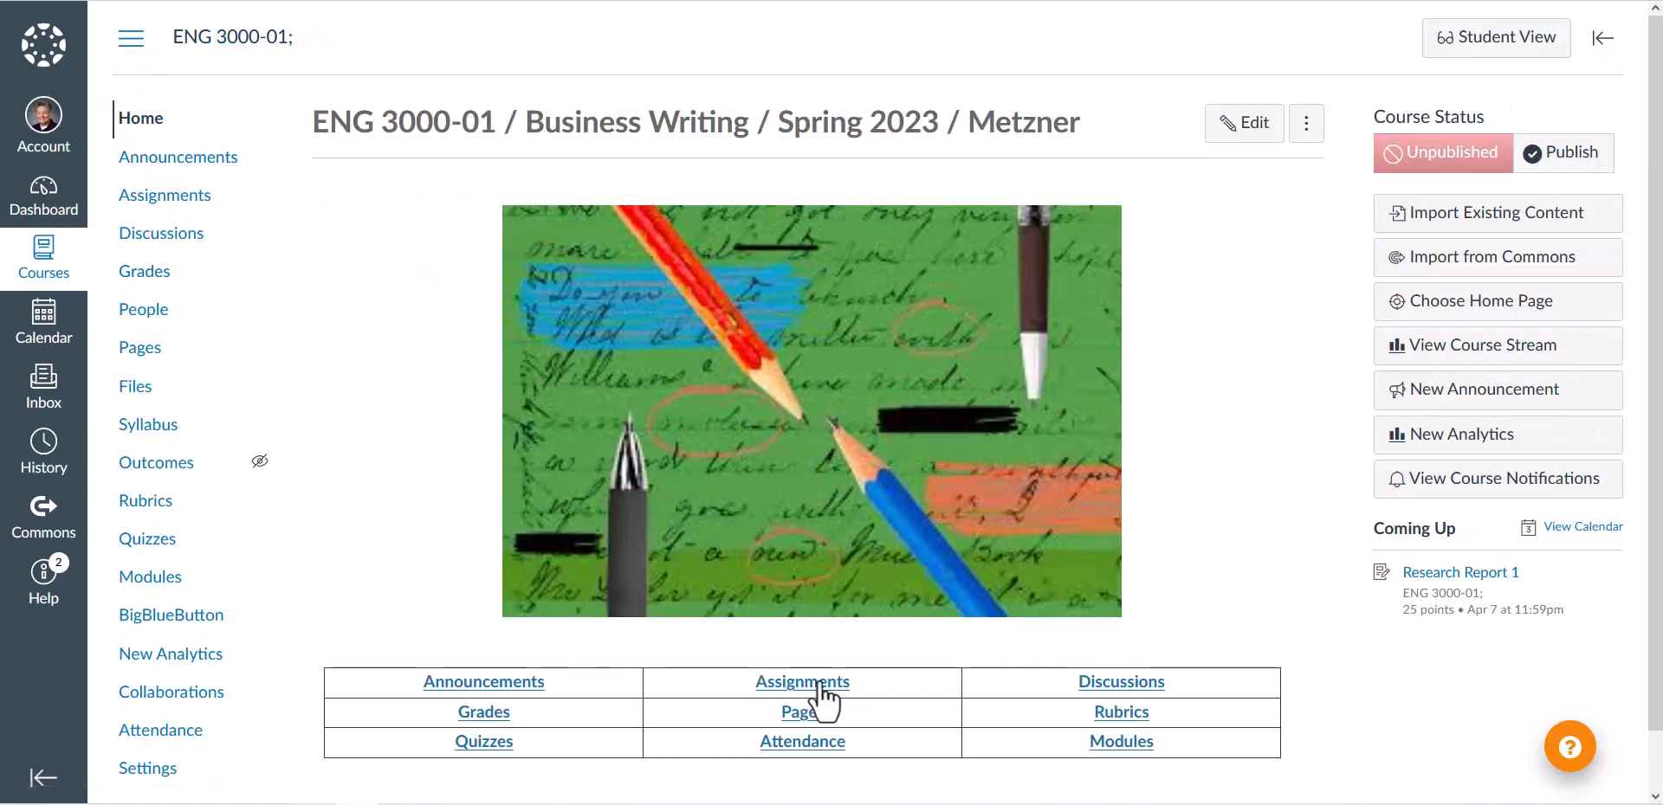
left_click(817, 686)
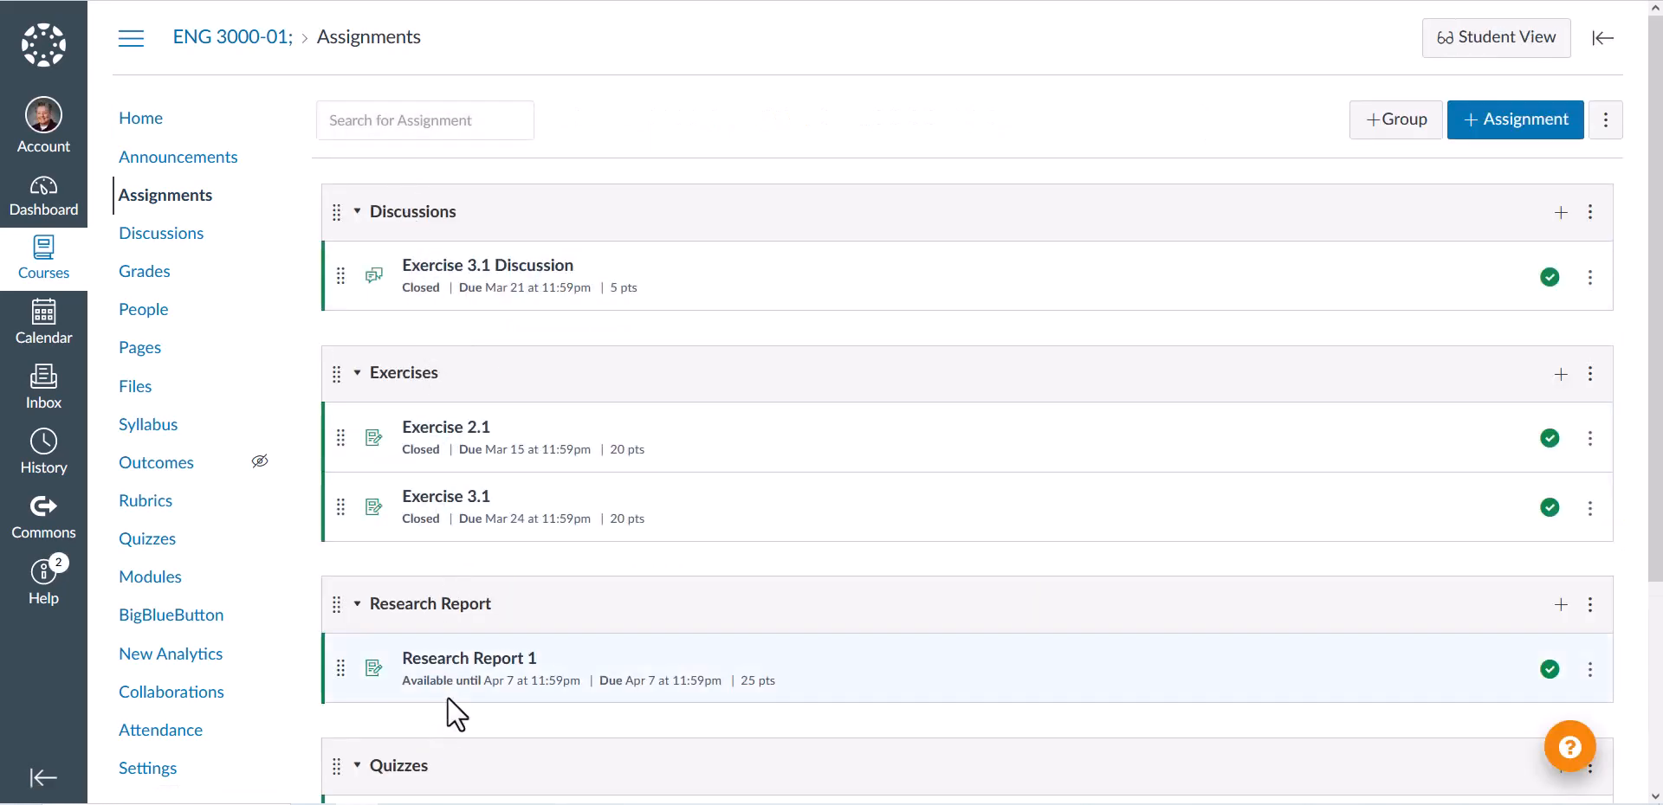
left_click(130, 121)
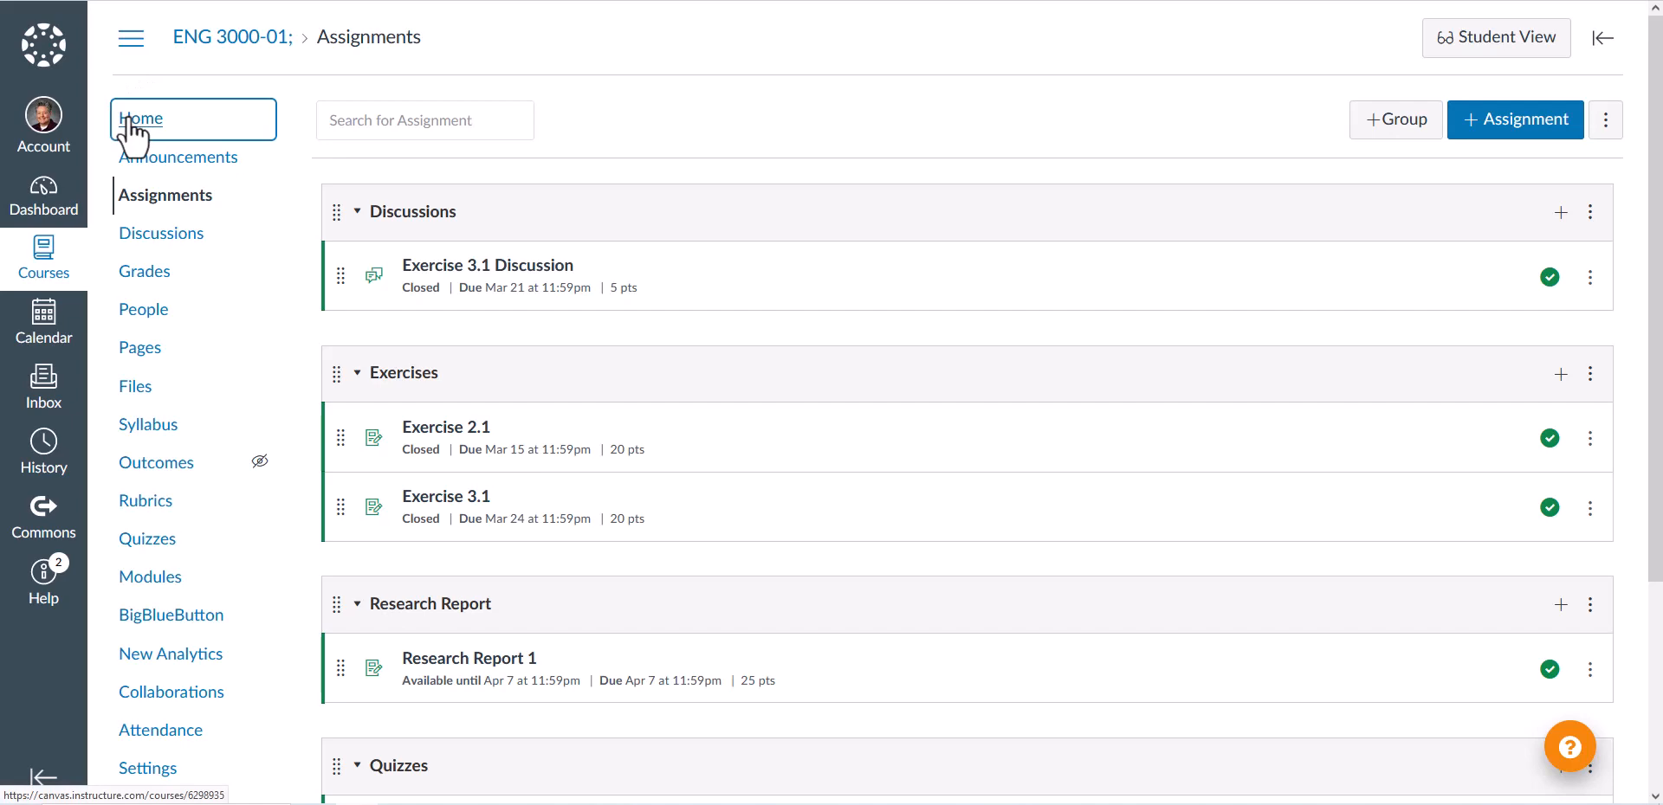